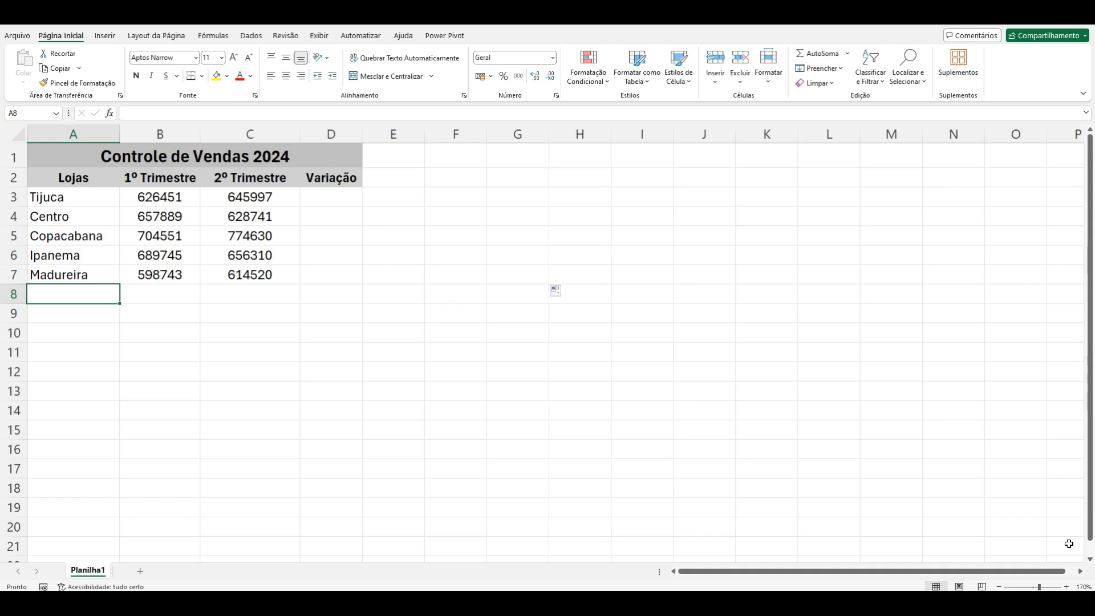
Step: Enter the formula =C3/B3-1 in D3 to calculate Tijuca's variation between the two quarters
left_click(320, 199)
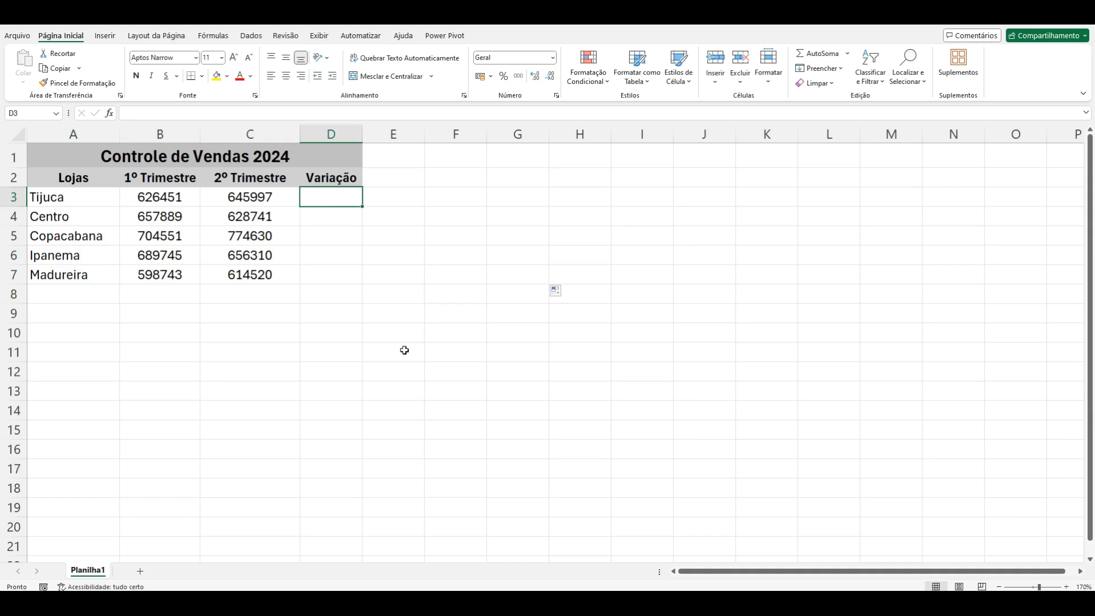
type("=")
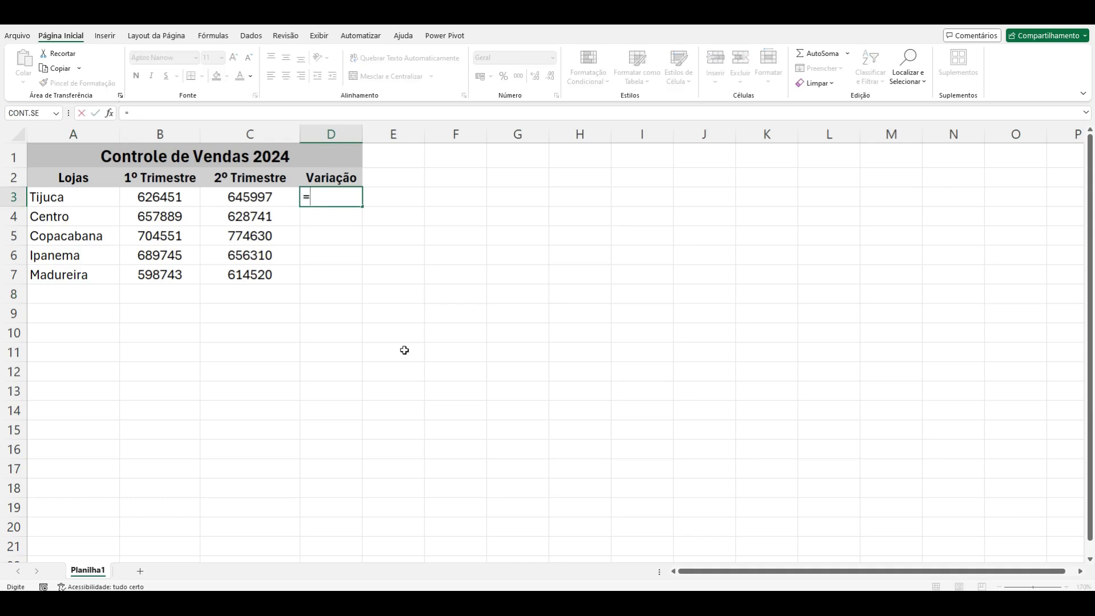
left_click(252, 195)
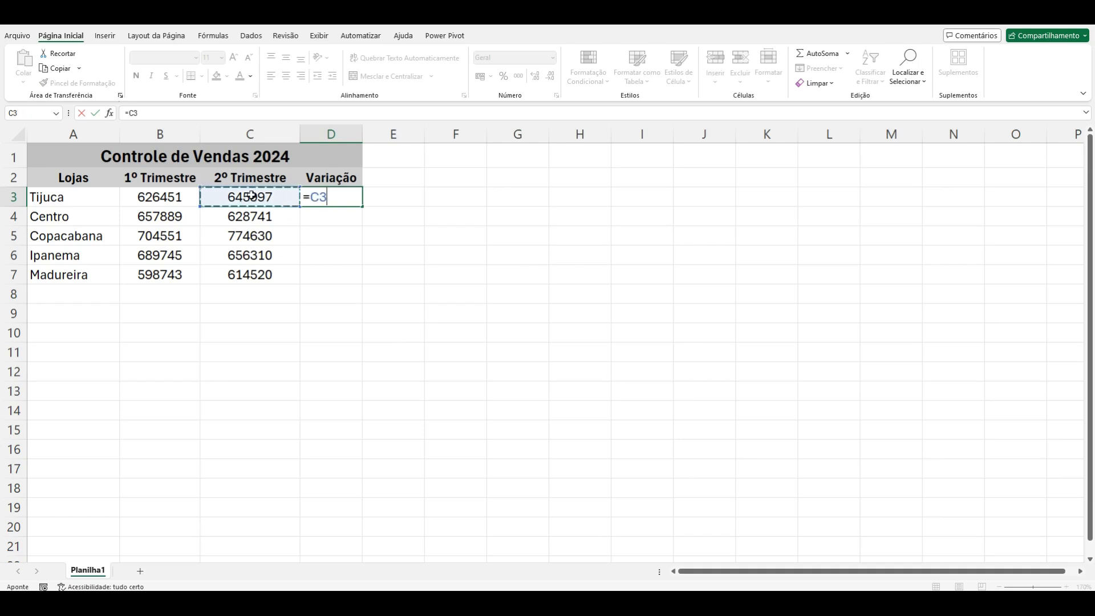
type("/")
left_click(158, 198)
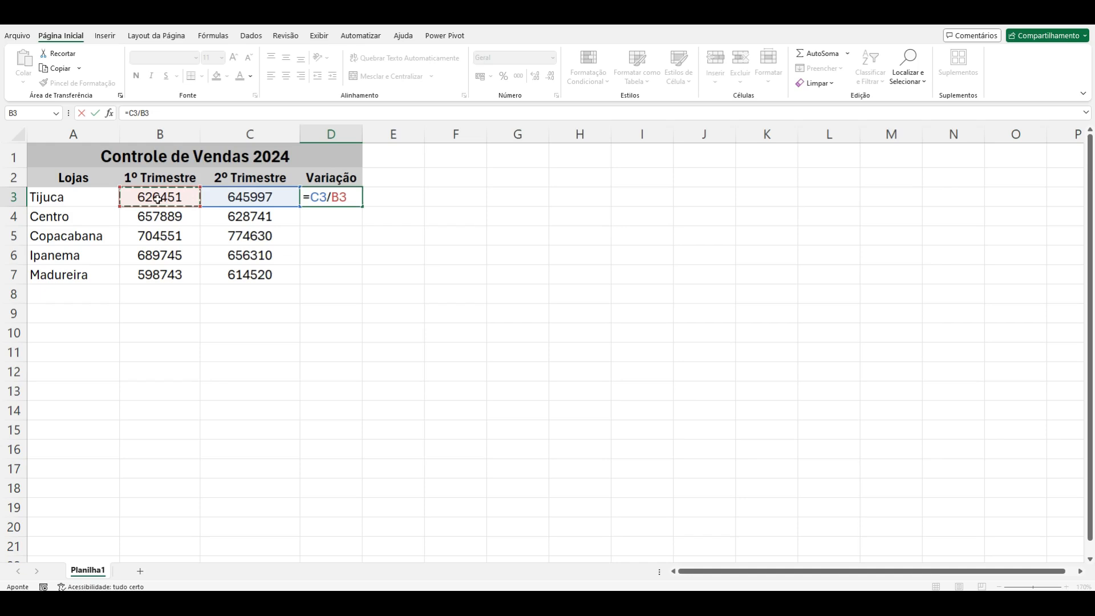
type("-1")
key("Return")
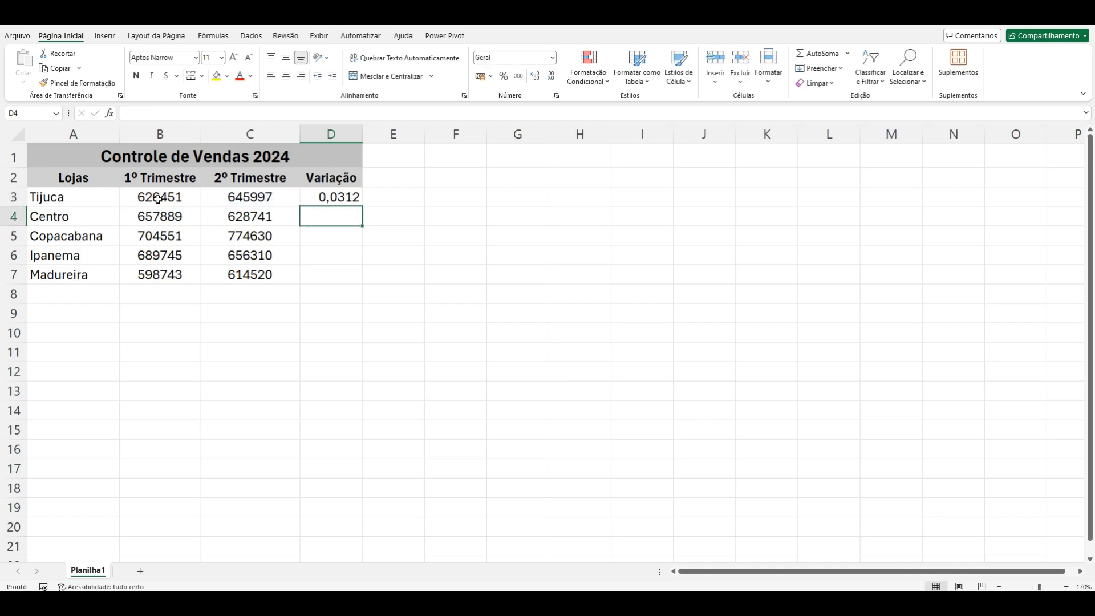
Step: Fill the variation formula from D3 down to D7 and format the range as percentages
left_click(347, 196)
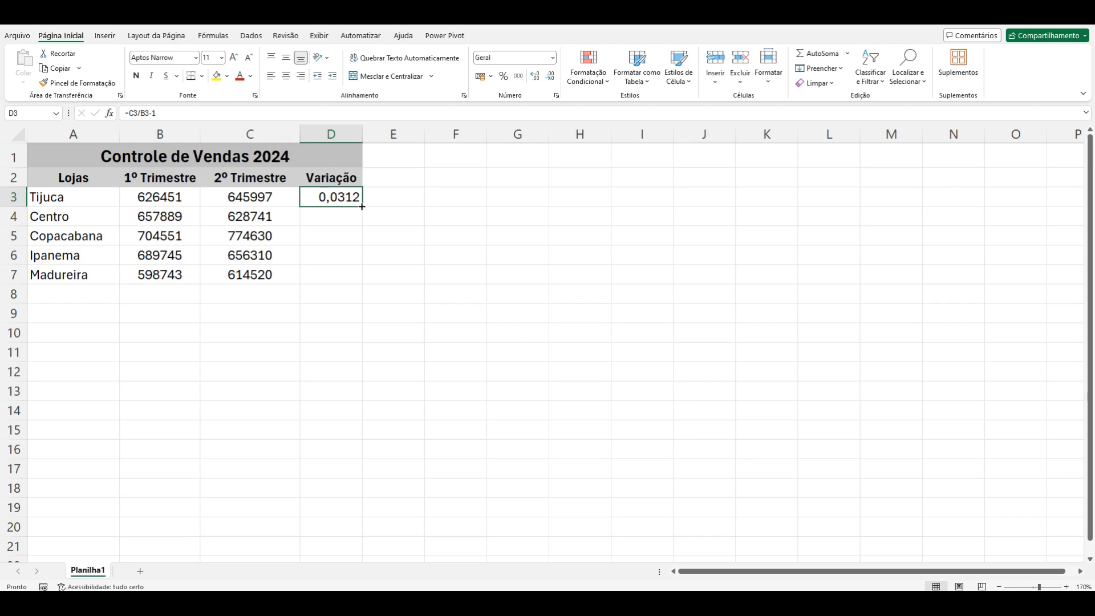
left_click_drag(362, 207, 362, 281)
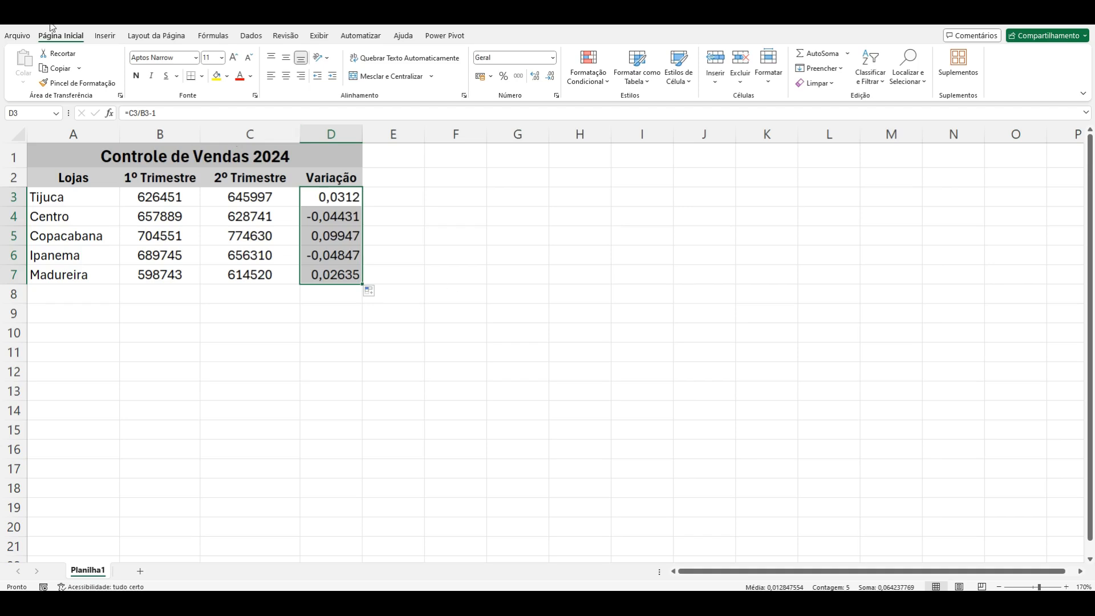
left_click(504, 79)
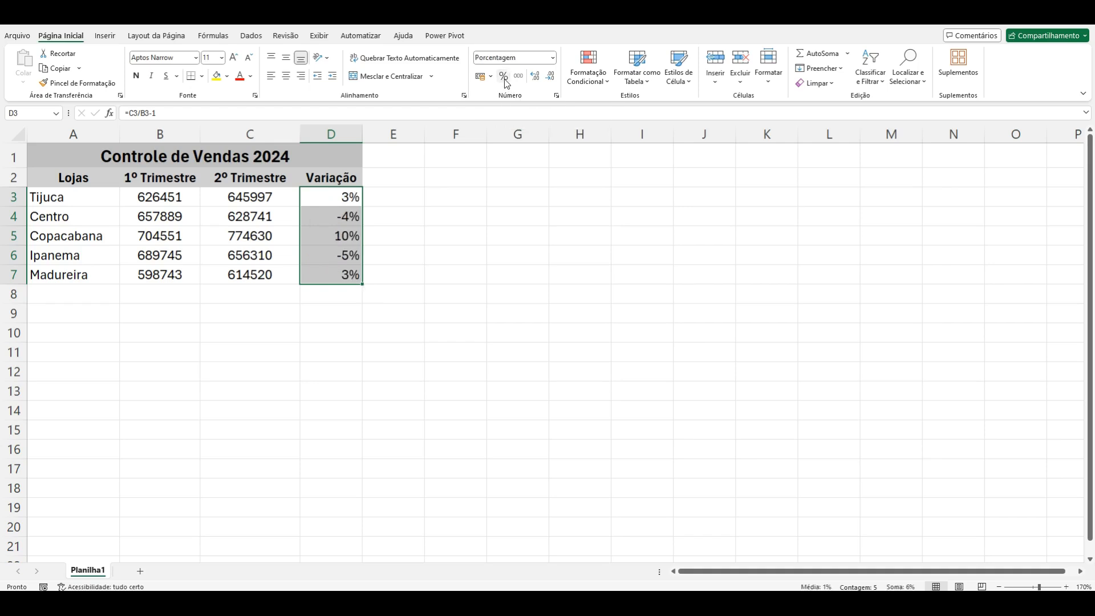
left_click(328, 294)
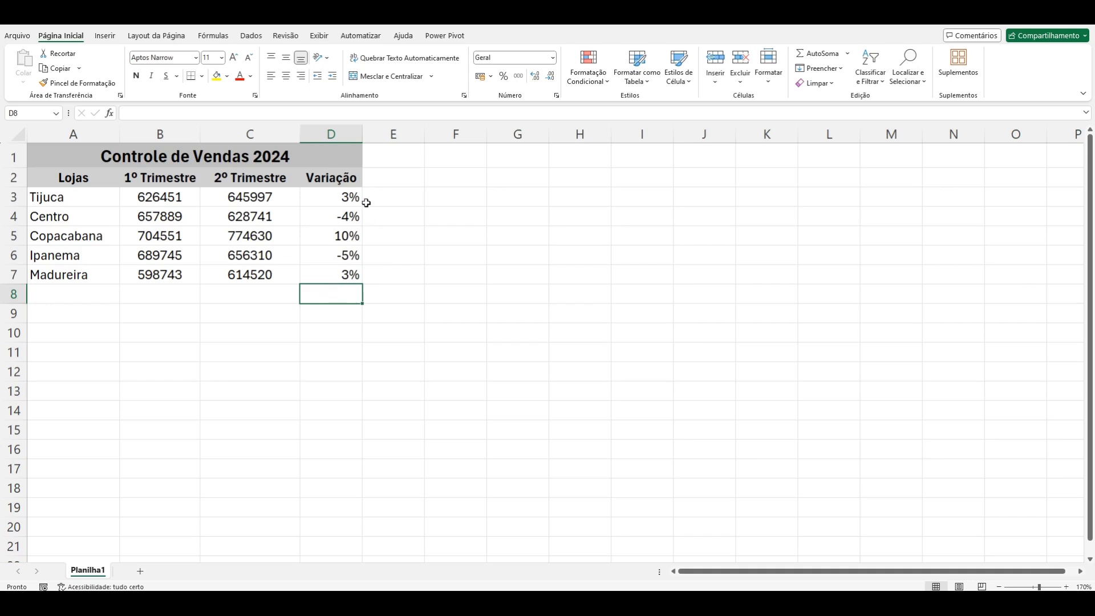
Step: Add a highlight rule to D3:D7 that gives values greater than 0 a custom dark green fill
left_click_drag(348, 195, 345, 275)
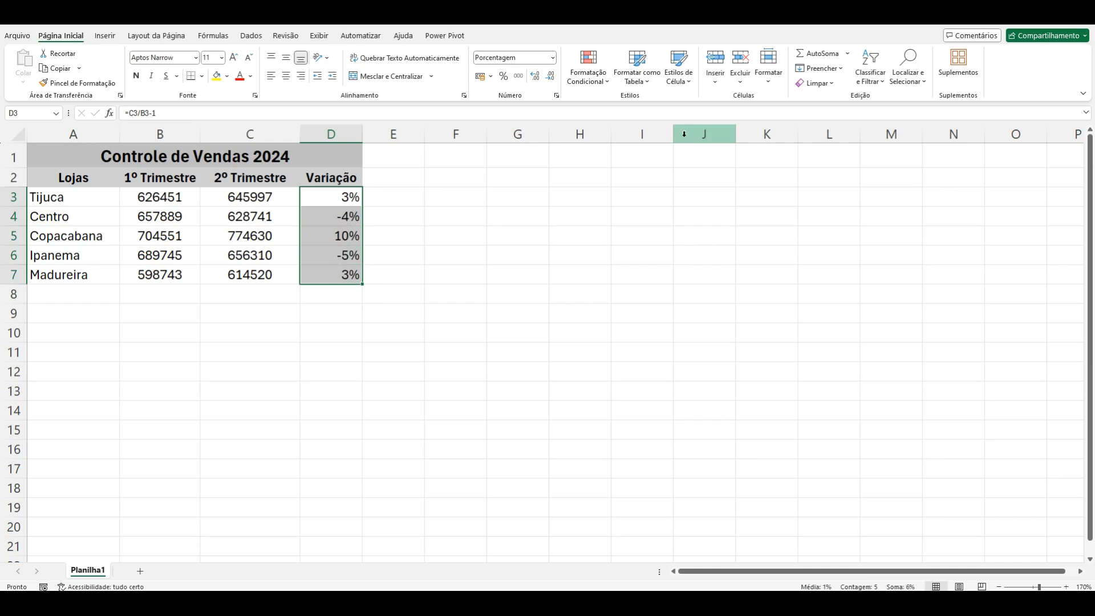
left_click(588, 76)
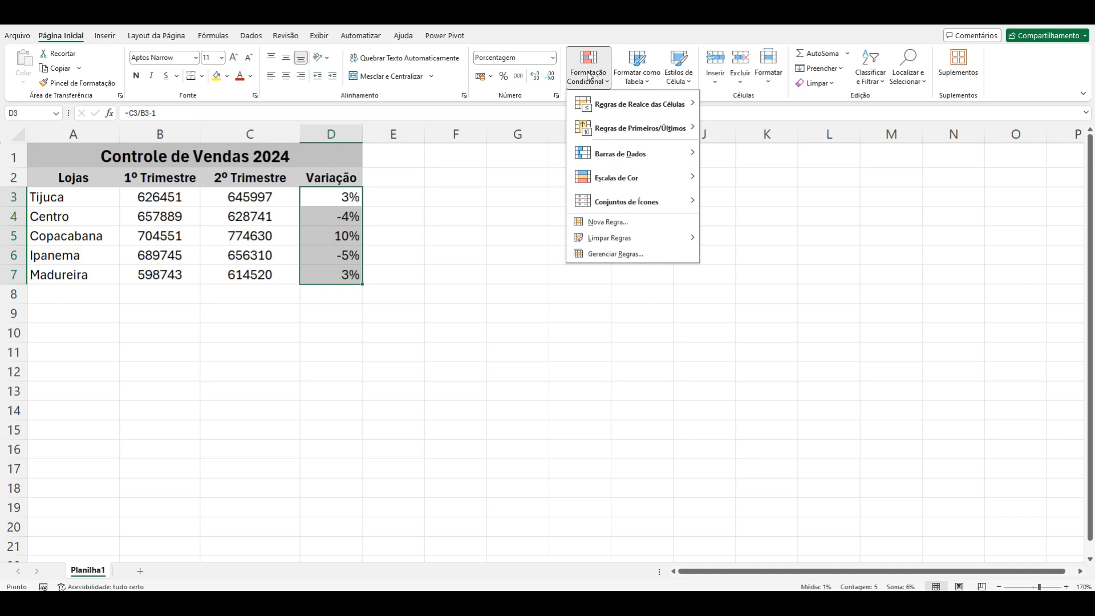
mouse_move(633, 112)
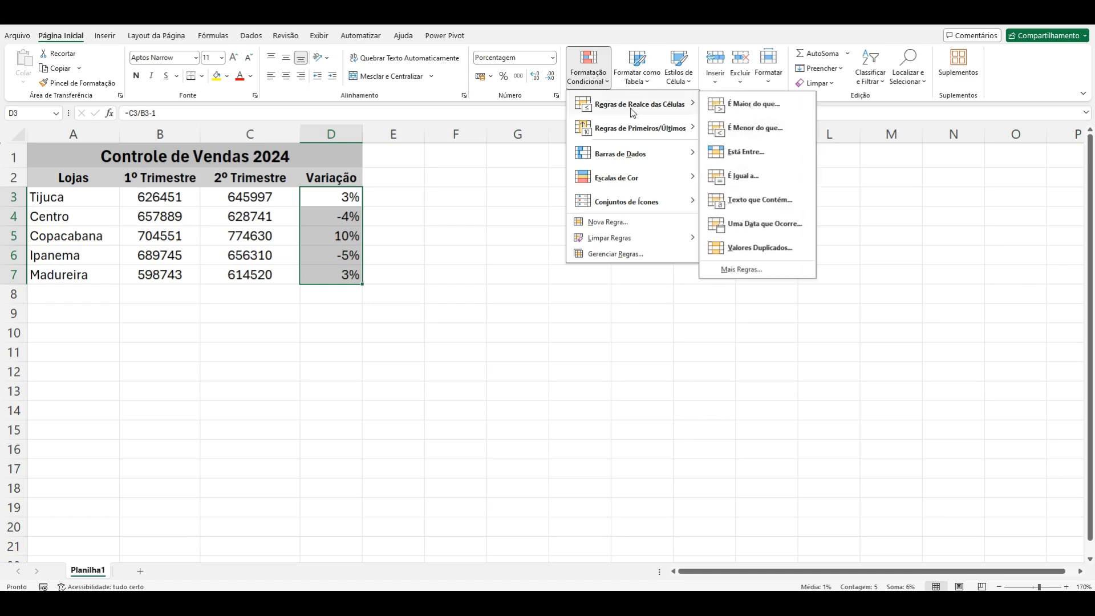
left_click(757, 105)
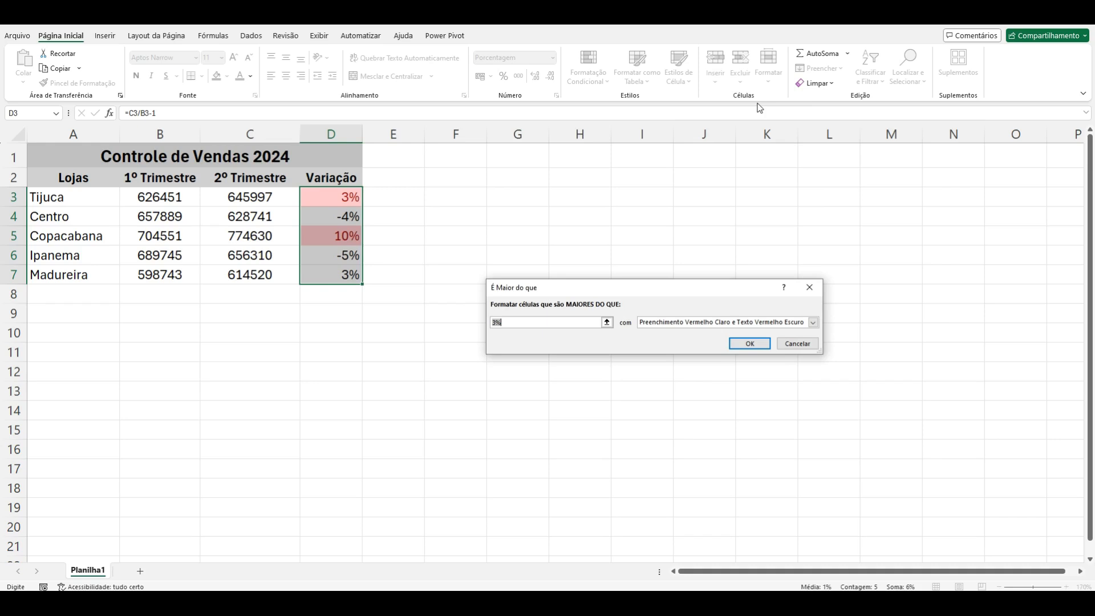
type("0")
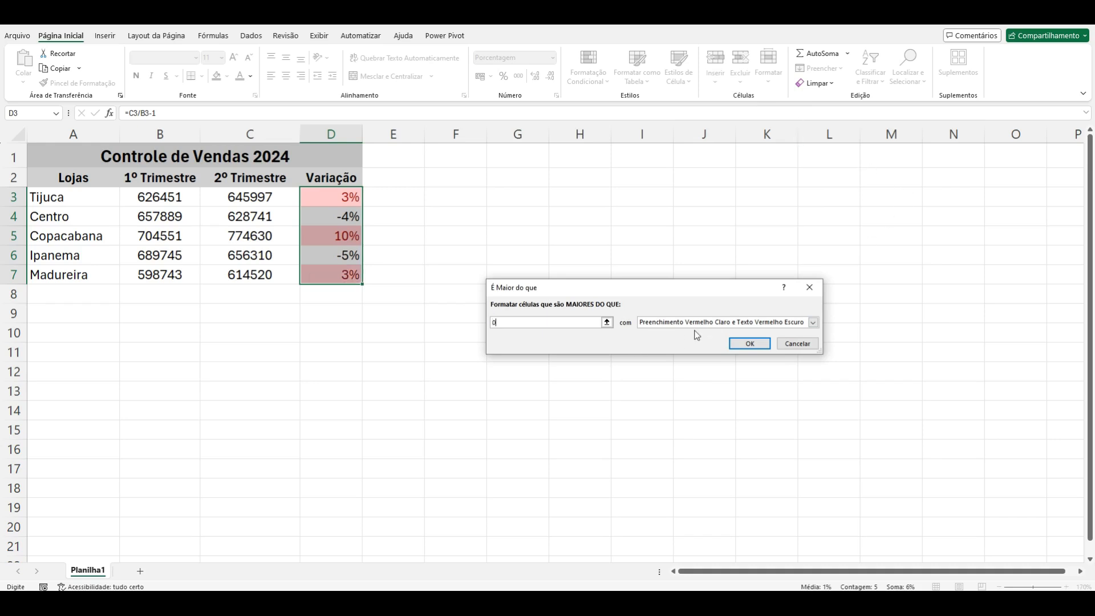
left_click(813, 323)
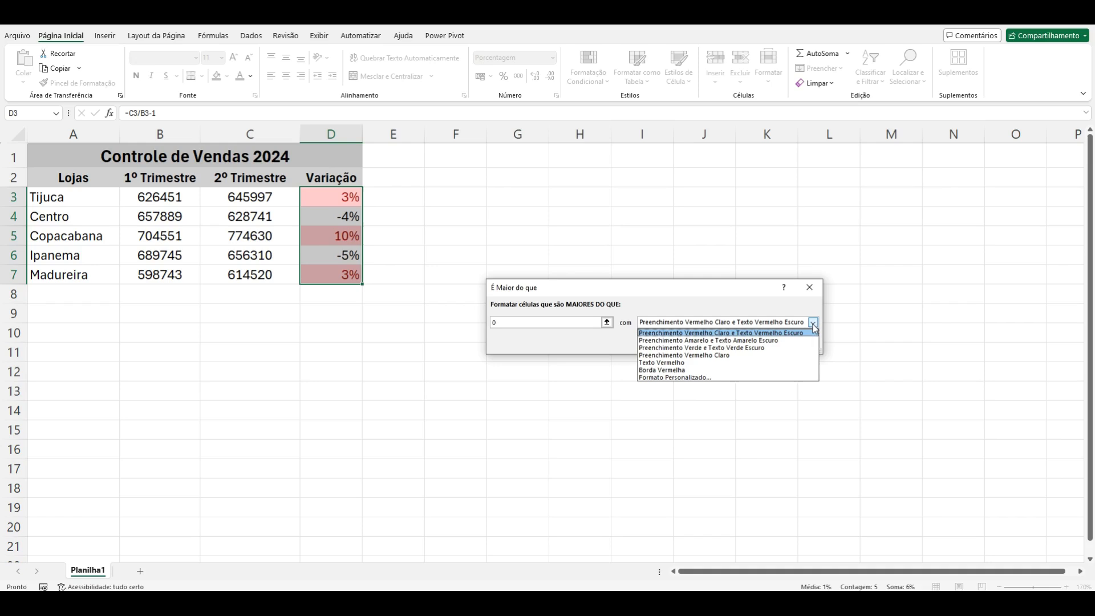
left_click(688, 378)
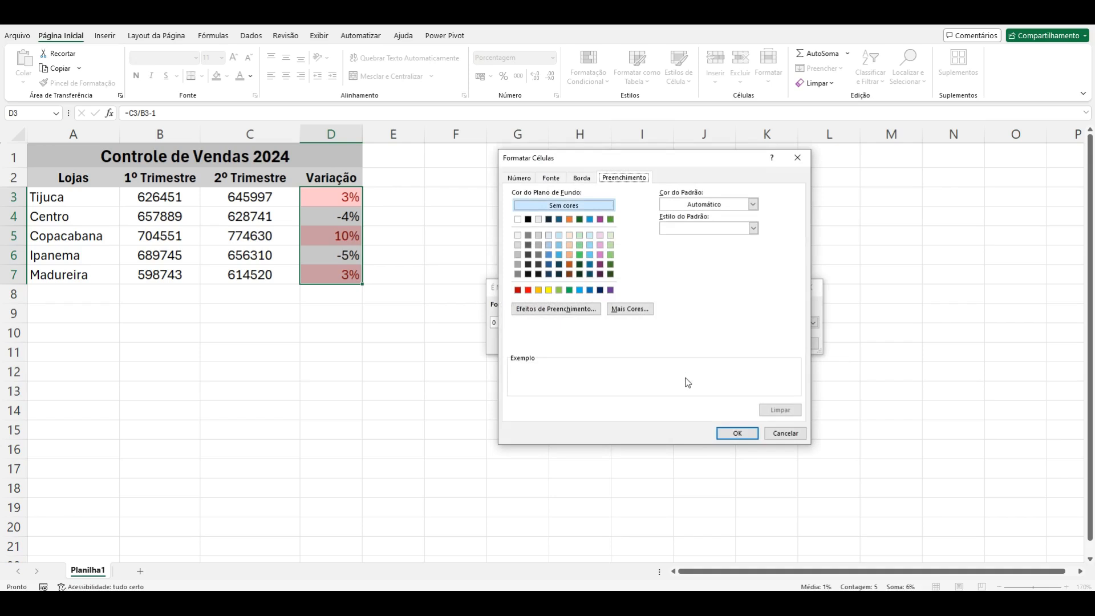
left_click(611, 265)
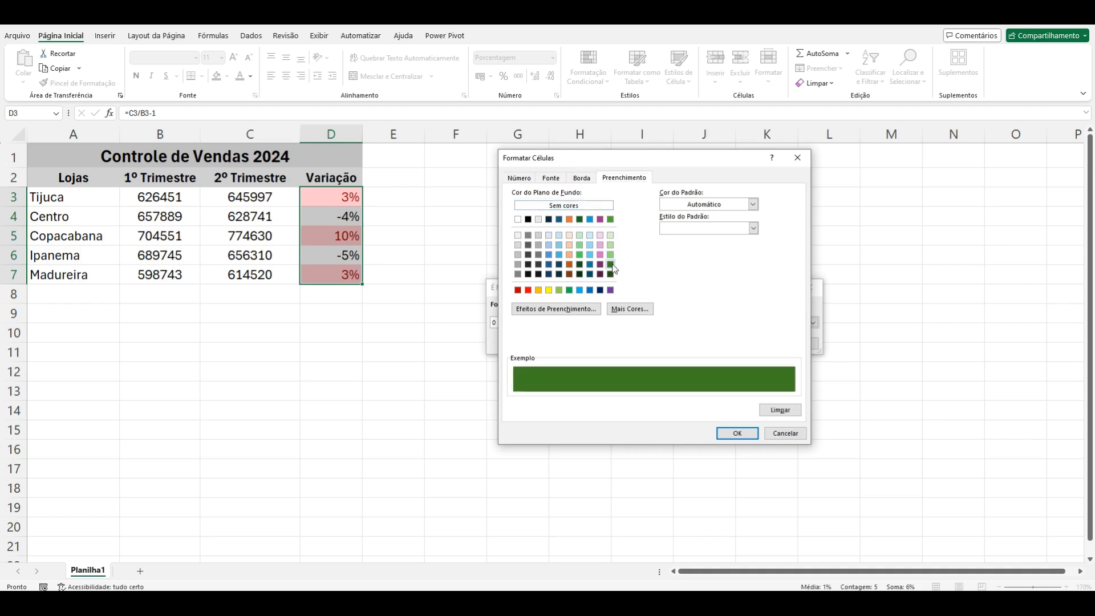
left_click(737, 434)
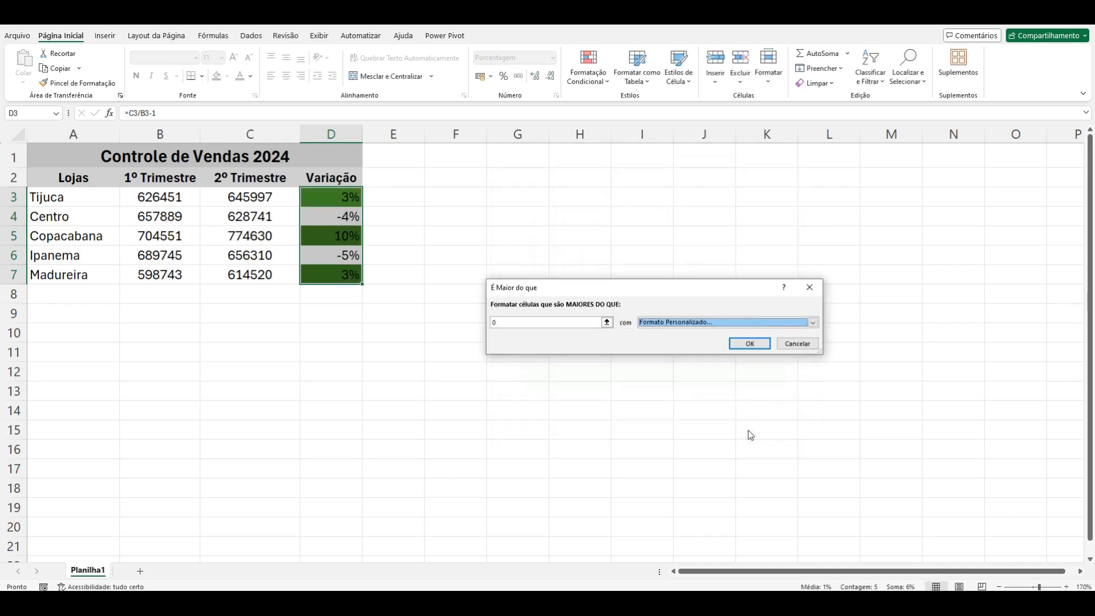
left_click(750, 345)
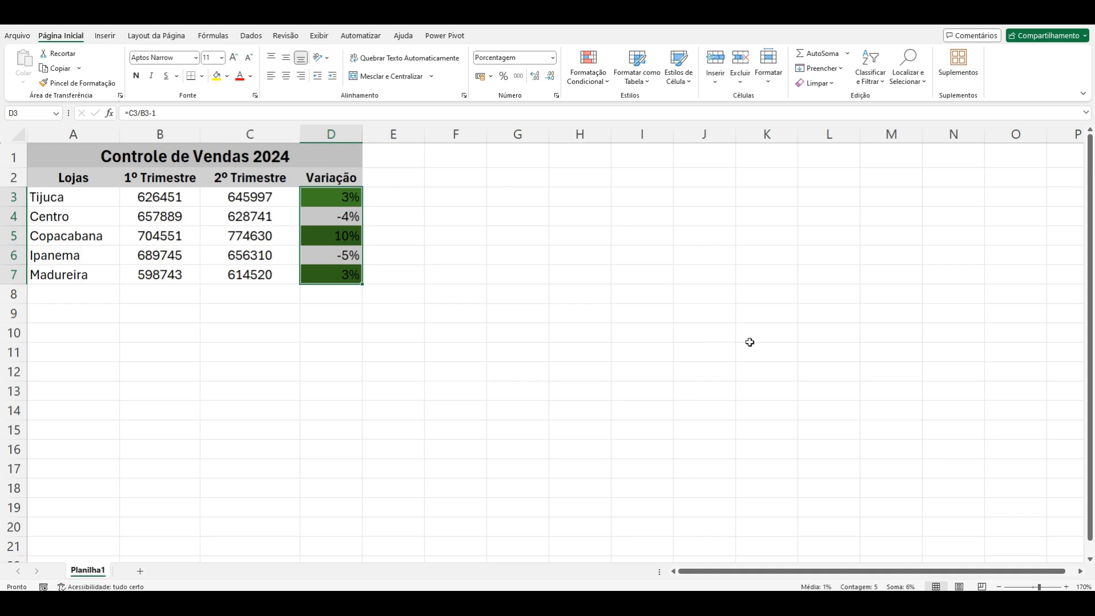
Step: Add a second highlight rule to D3:D7 that gives values less than 0 a custom bright red fill
left_click(595, 81)
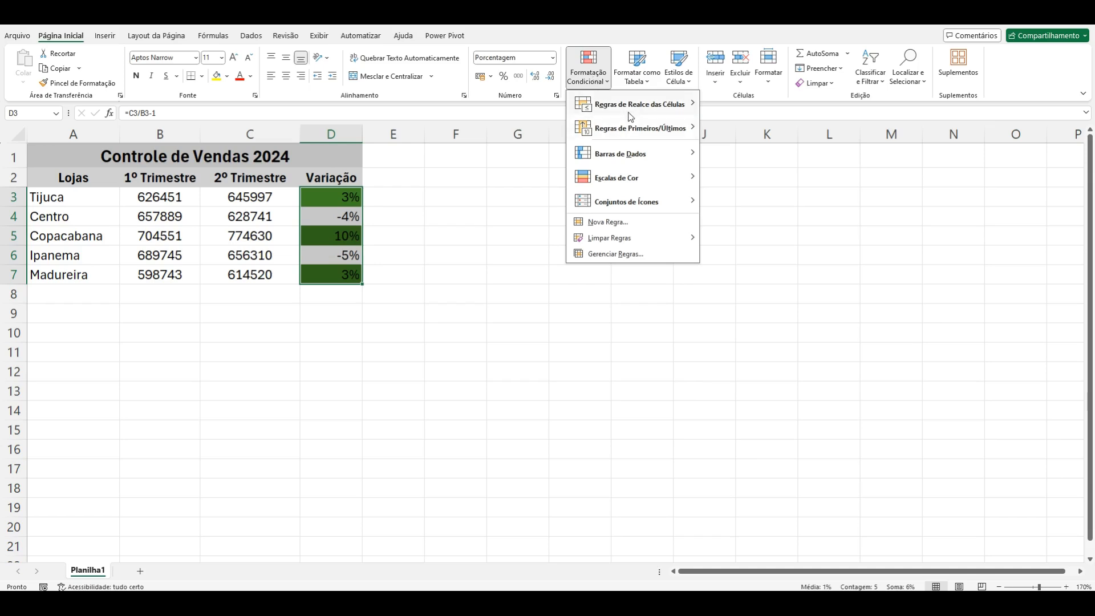
mouse_move(635, 112)
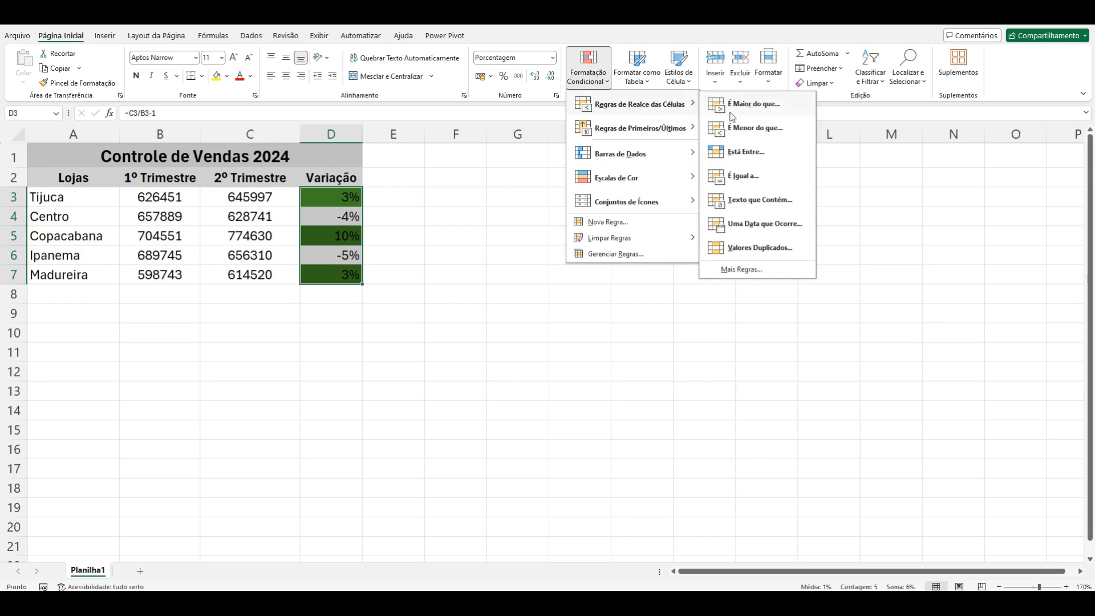
left_click(786, 136)
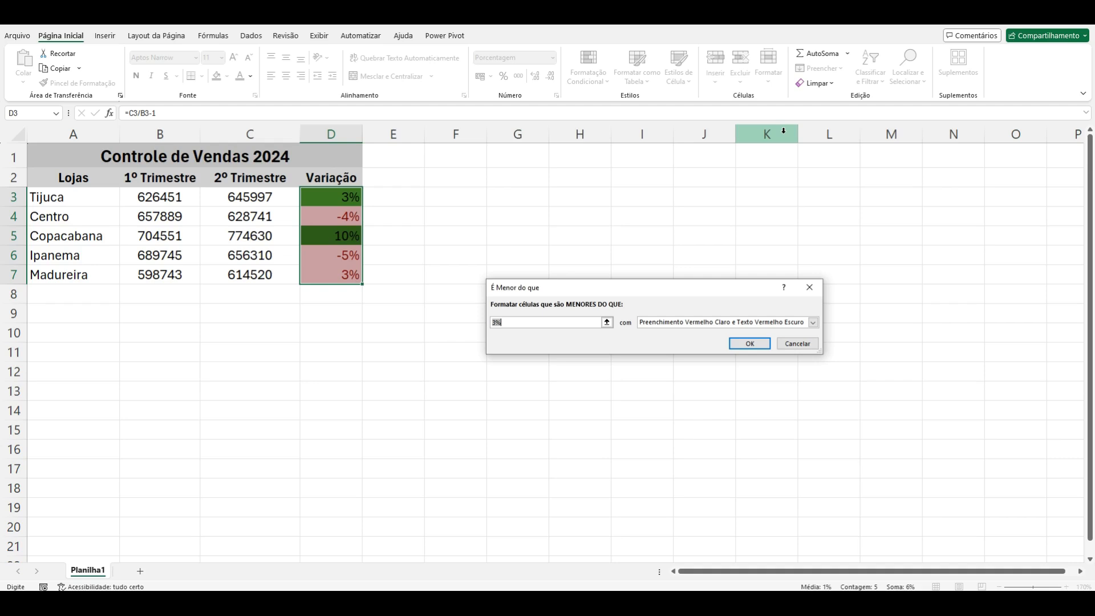
type("0")
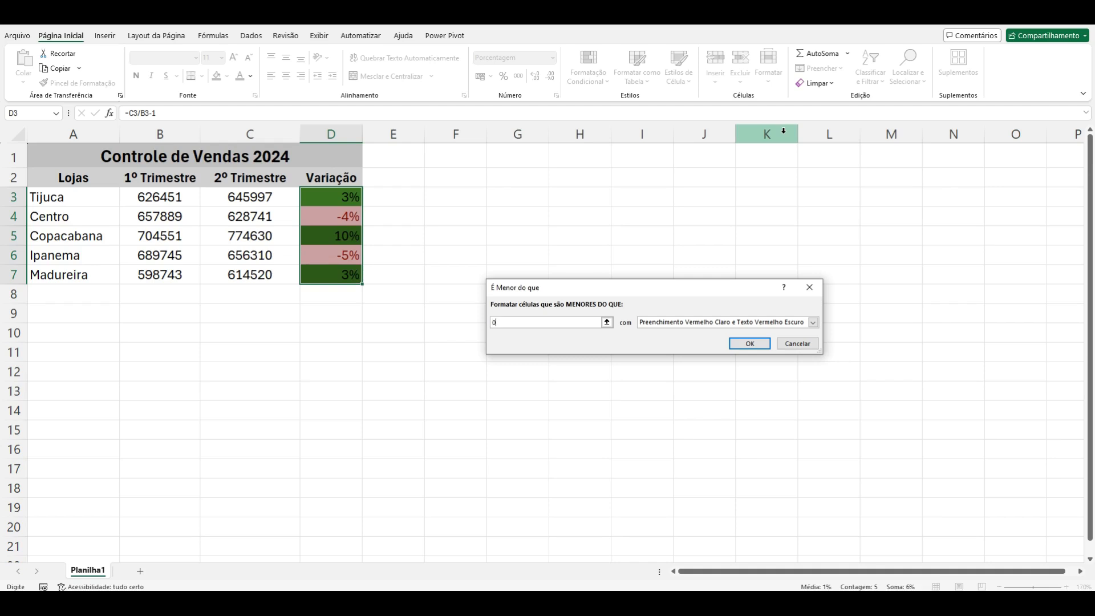
left_click(812, 322)
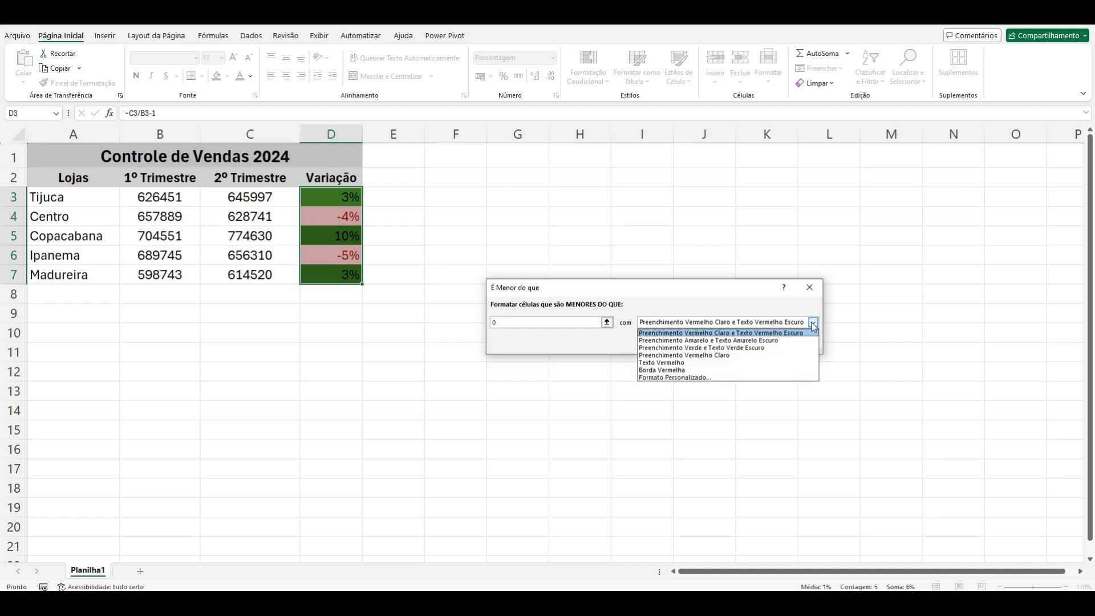
left_click(749, 379)
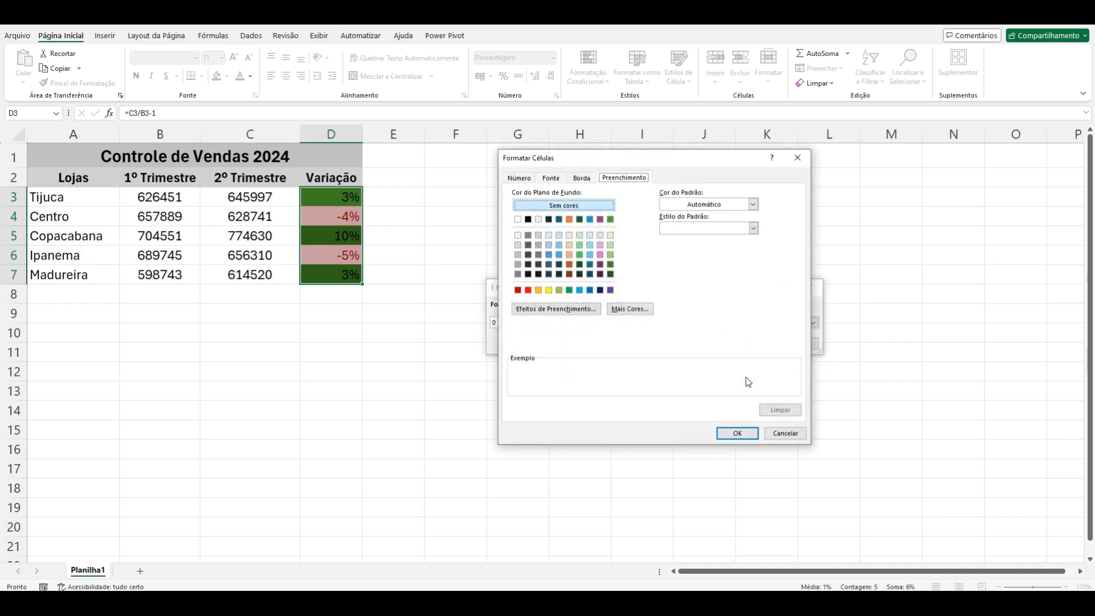
left_click(528, 290)
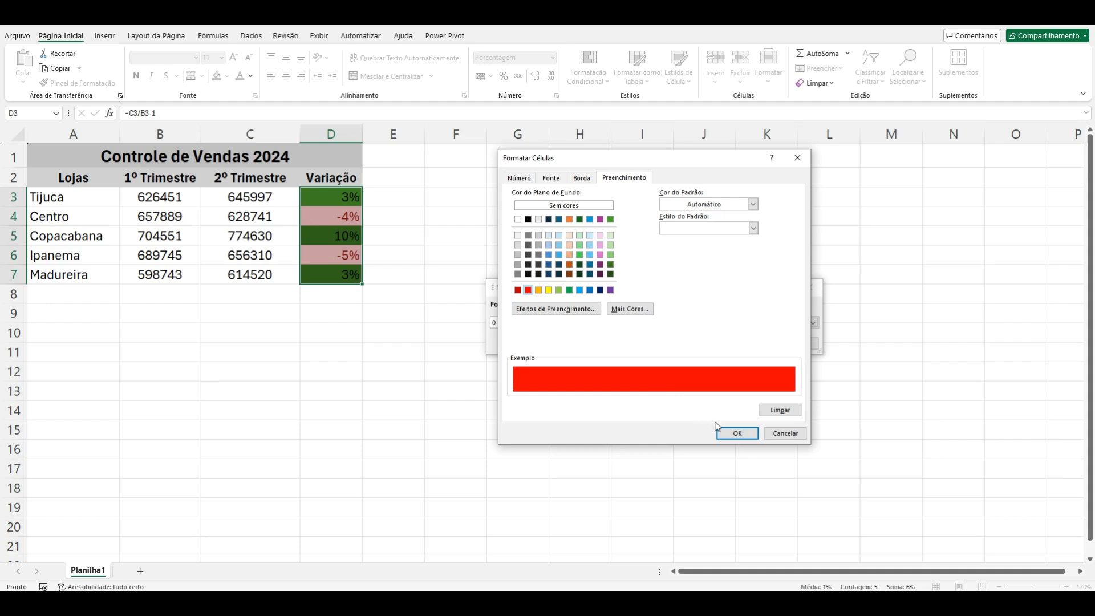
left_click(735, 434)
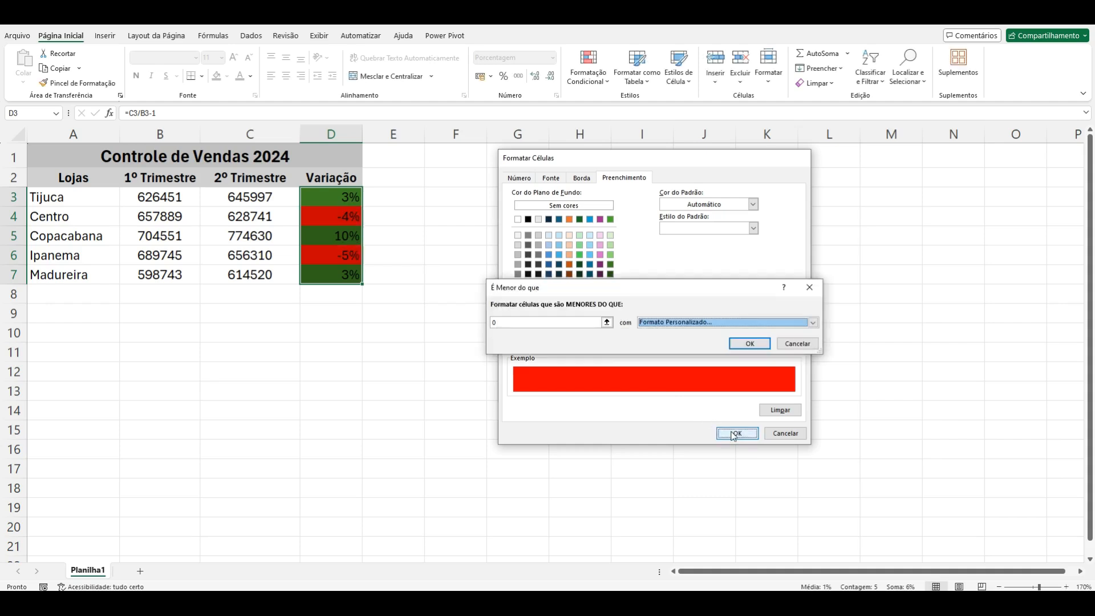
left_click(749, 344)
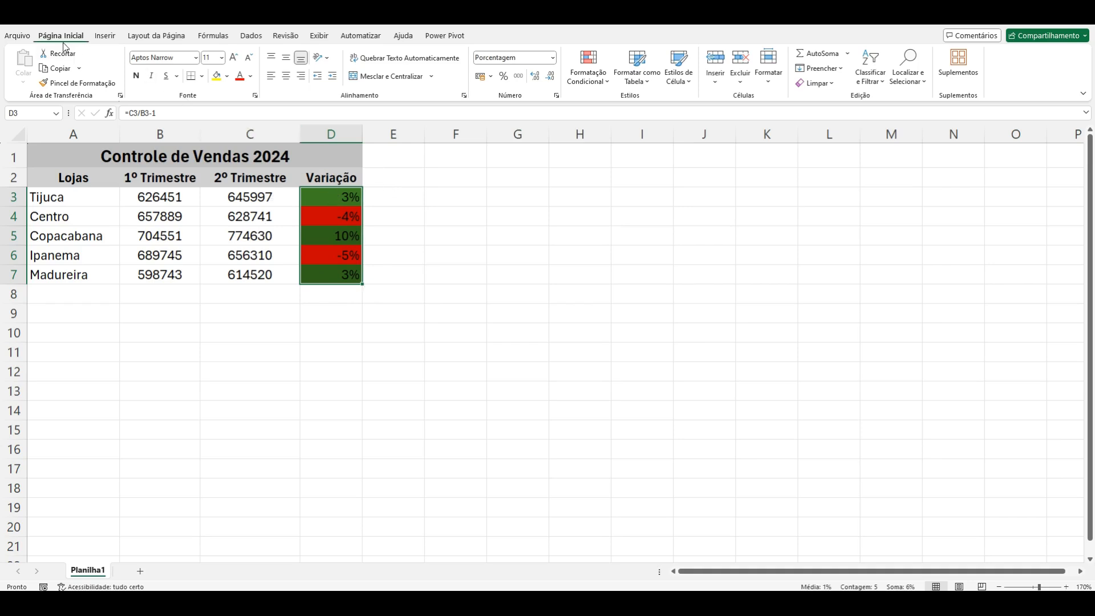
Step: Change the font colour of the variation percentages in D3:D7 to white
left_click(251, 77)
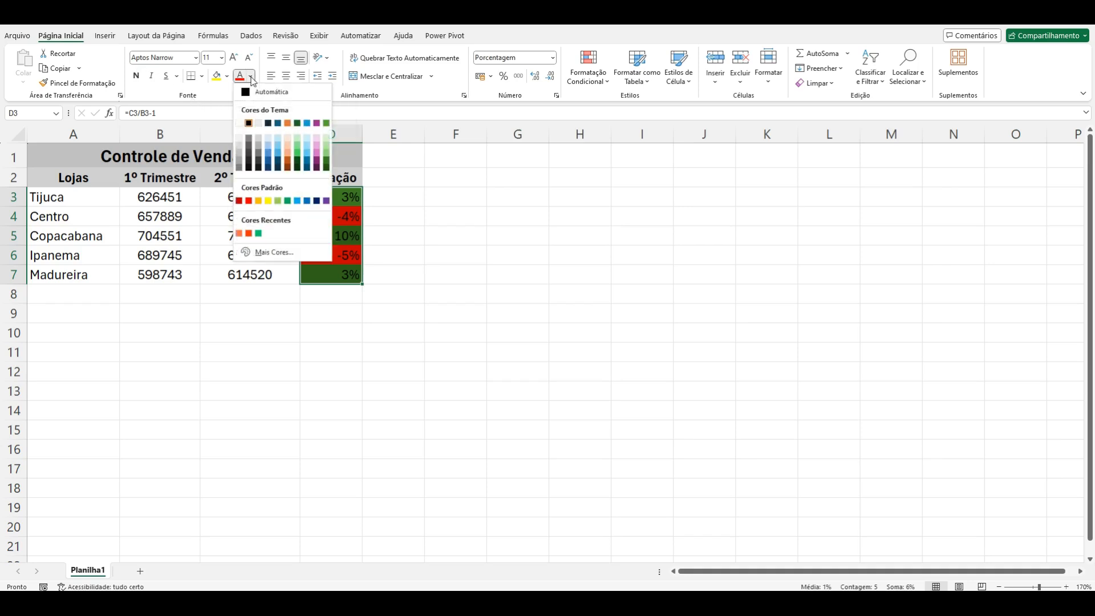
left_click(240, 124)
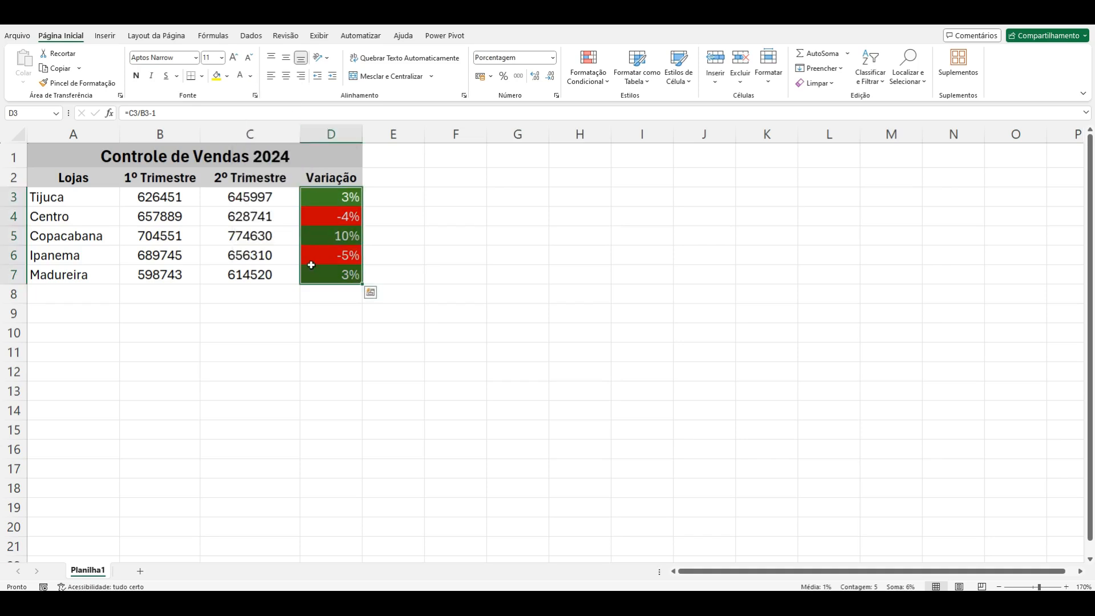
left_click(332, 317)
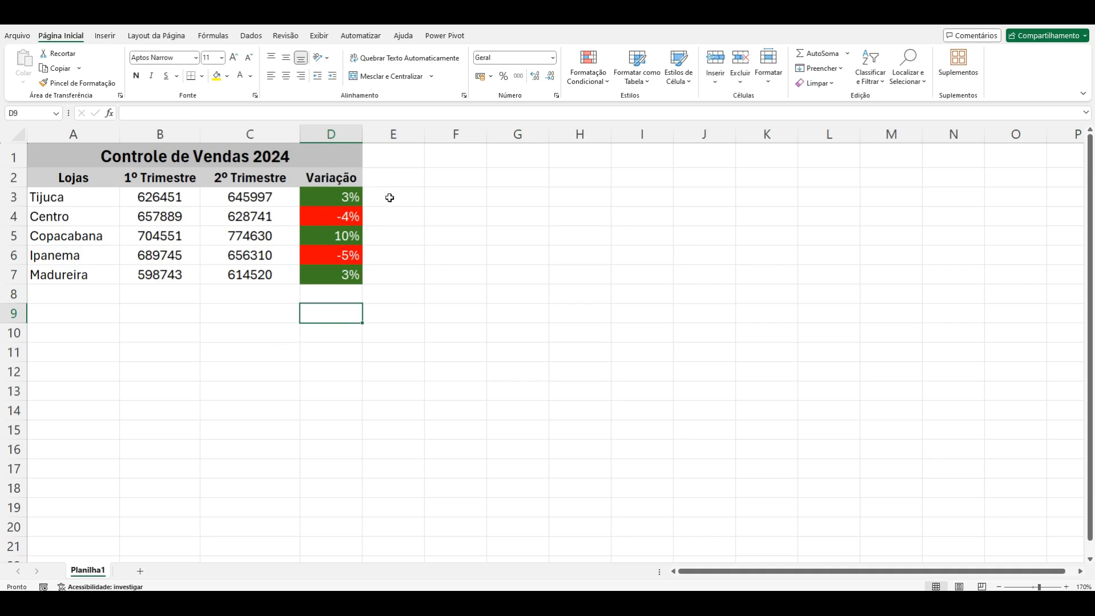
Step: Enter the formula =SE(D3>0;C3;0) in E3 to return the second-quarter sales when the variation is positive
left_click(394, 216)
left_click(394, 192)
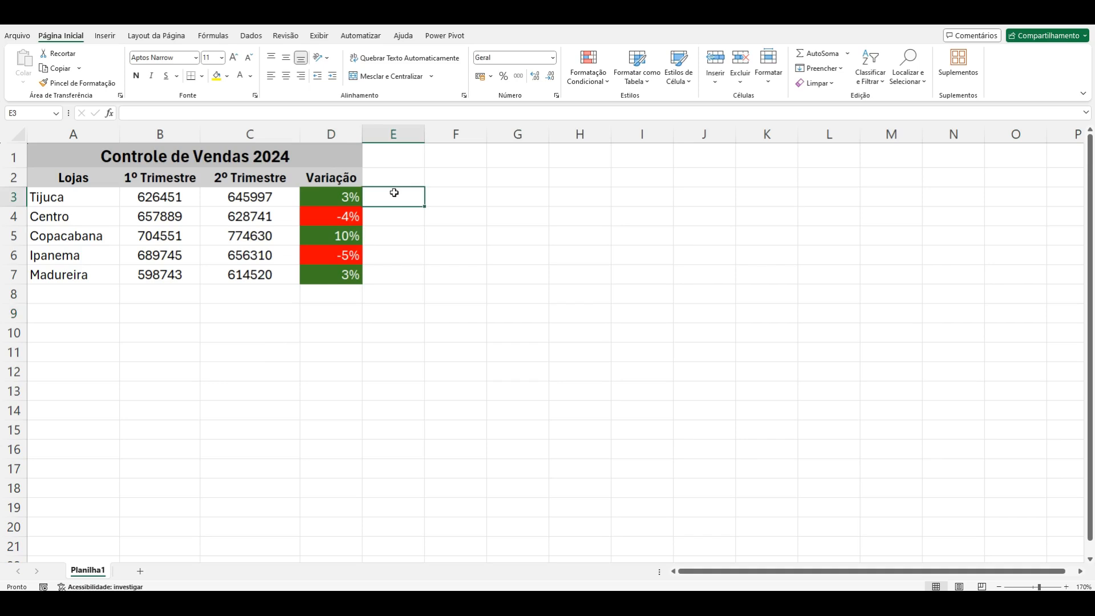
type("=se")
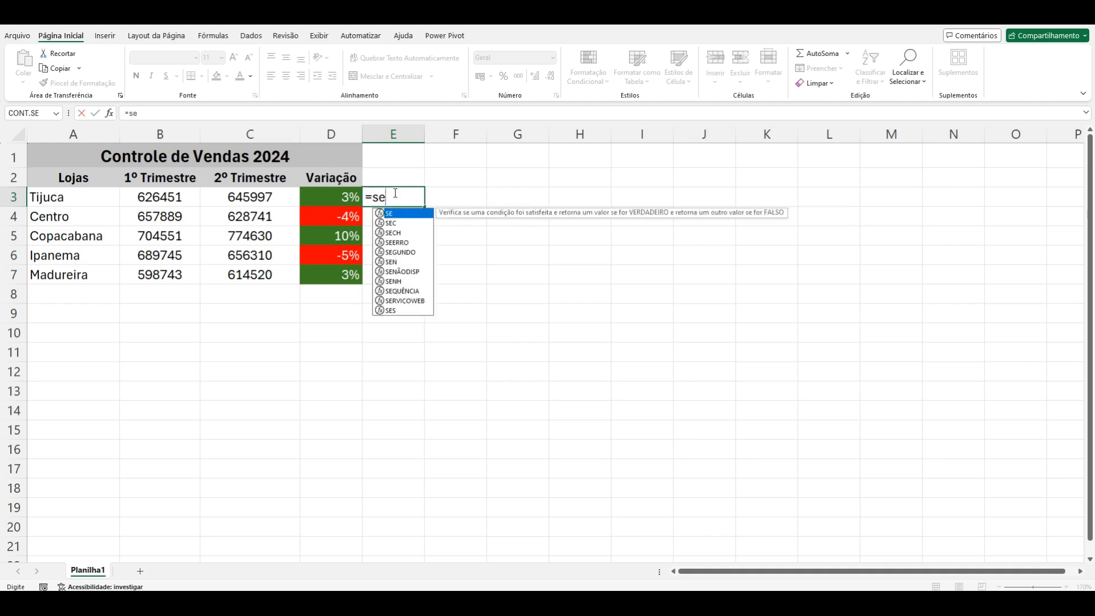
type("(")
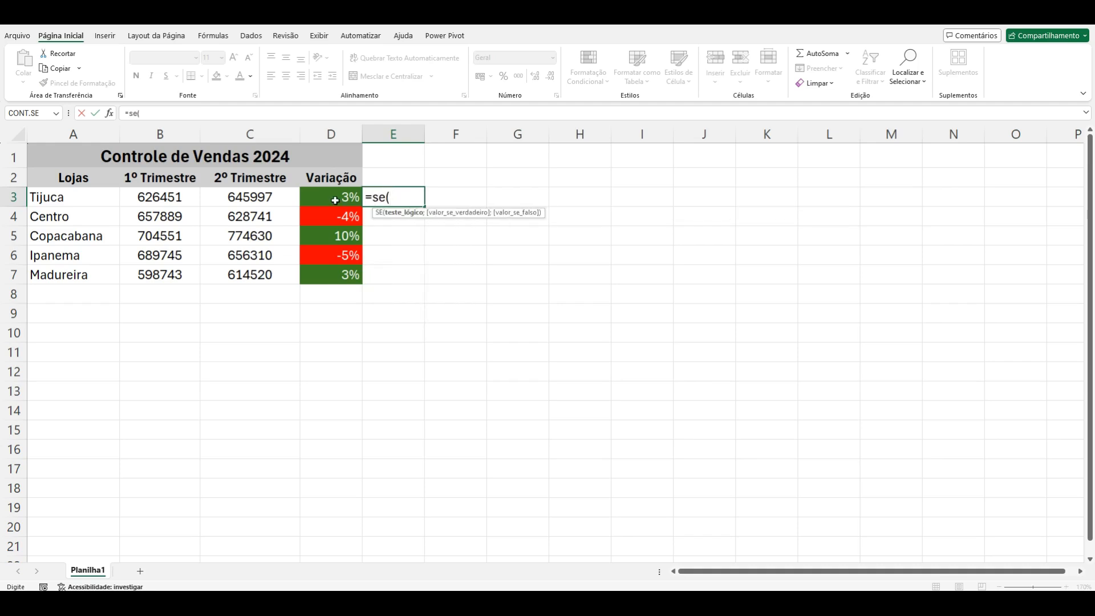
left_click(336, 201)
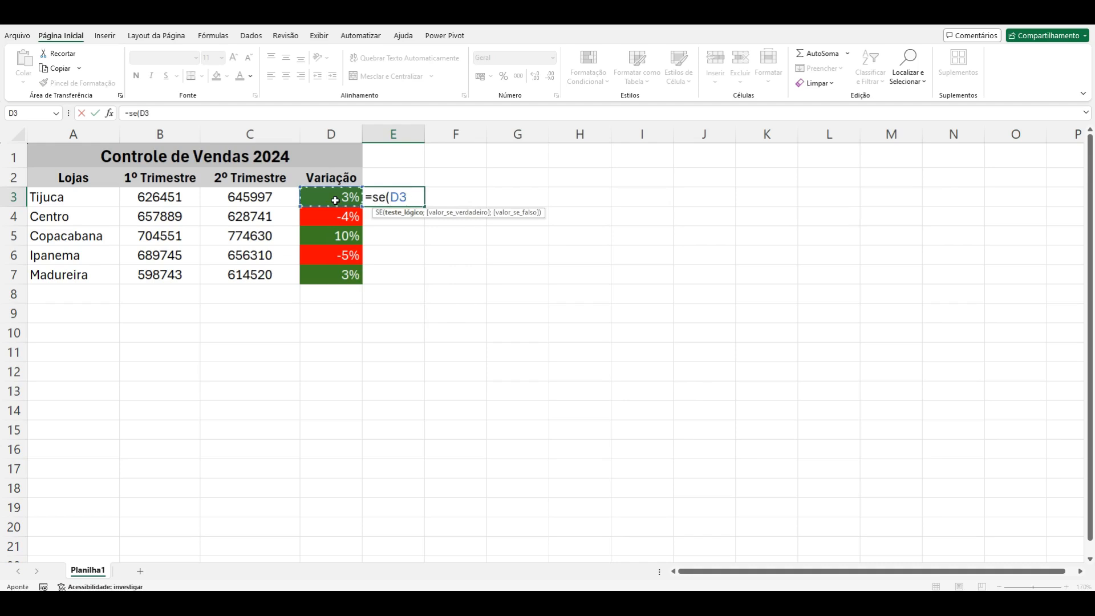
type(">0;")
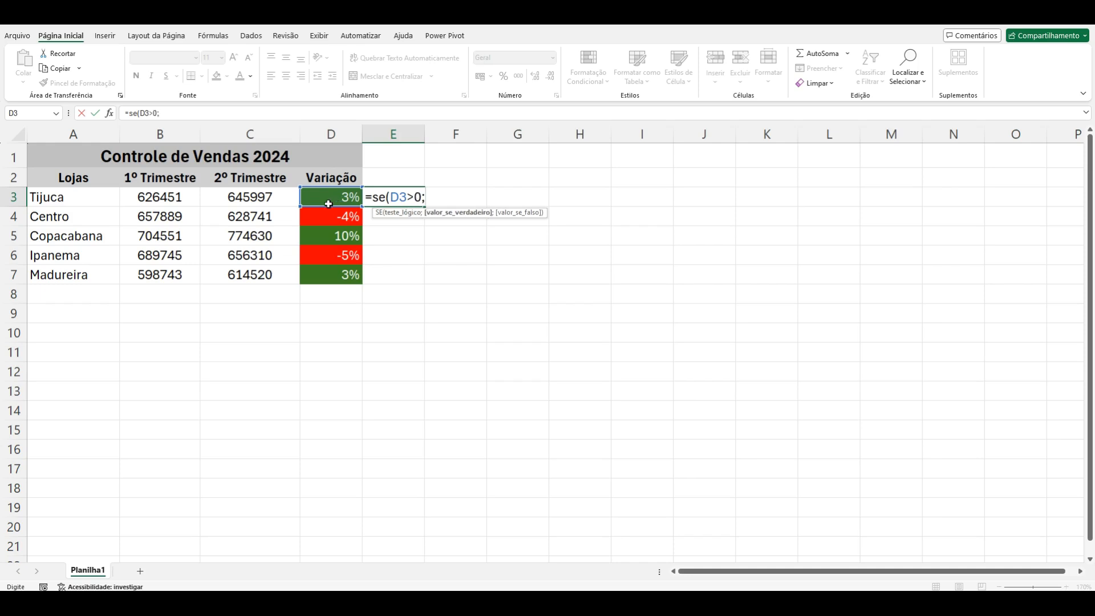
left_click(249, 197)
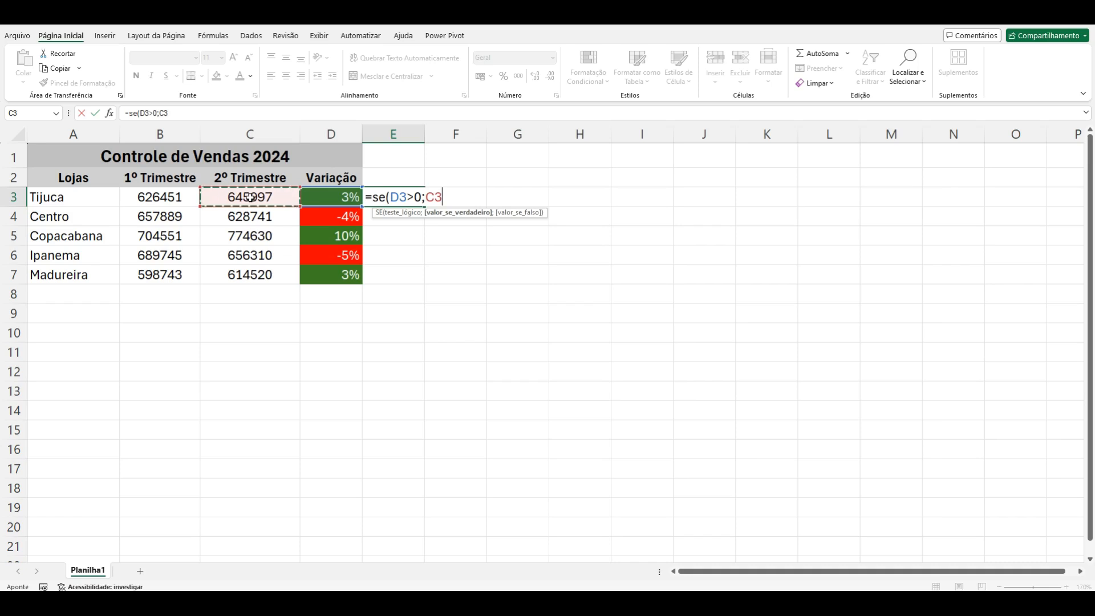
type(";")
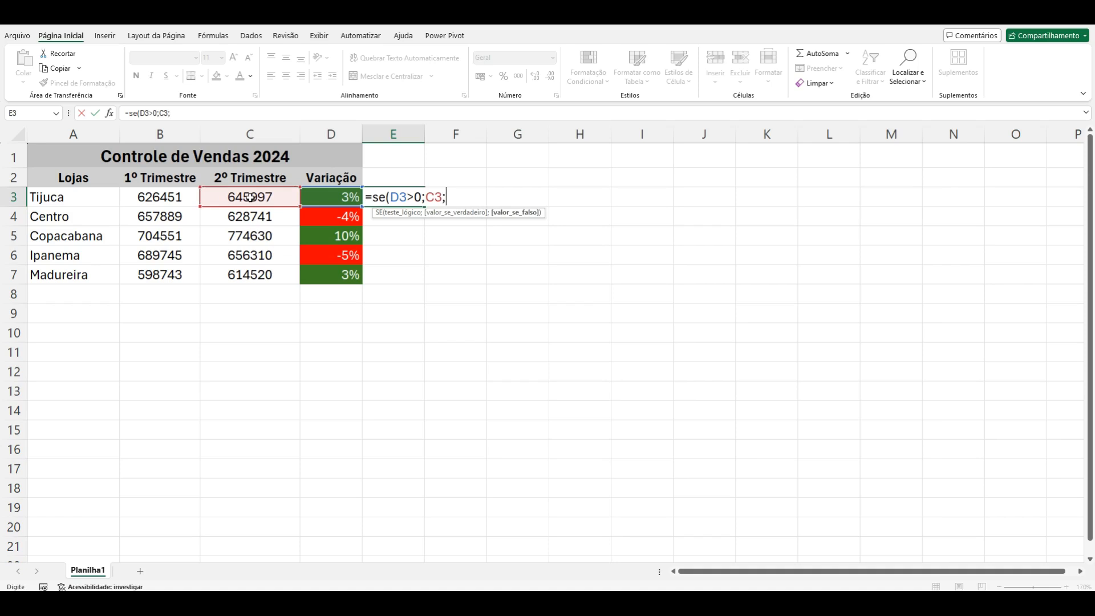
type("0)")
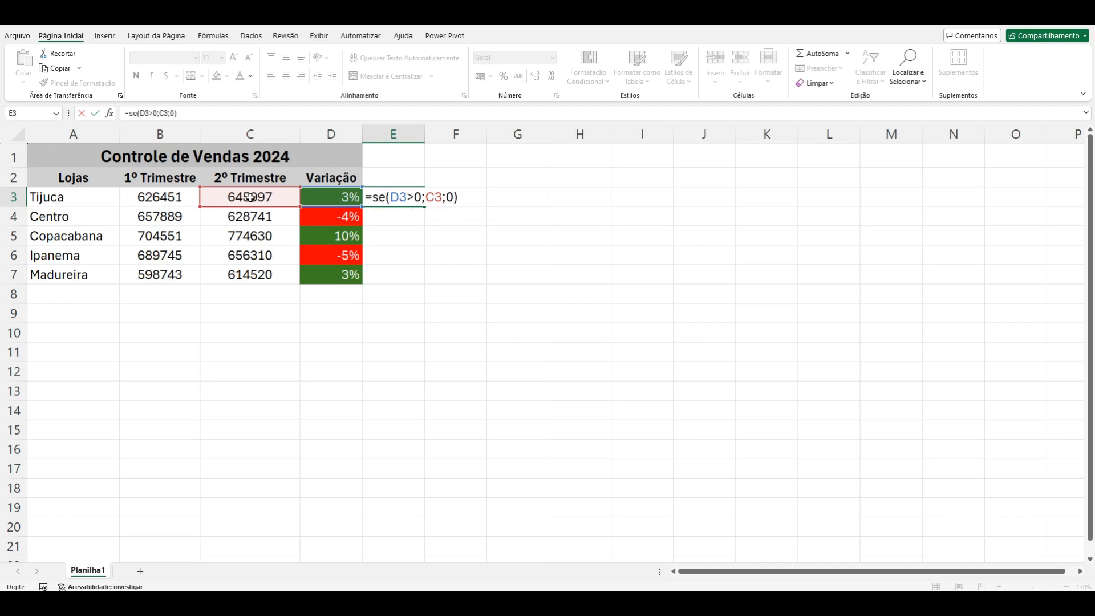
key("Return")
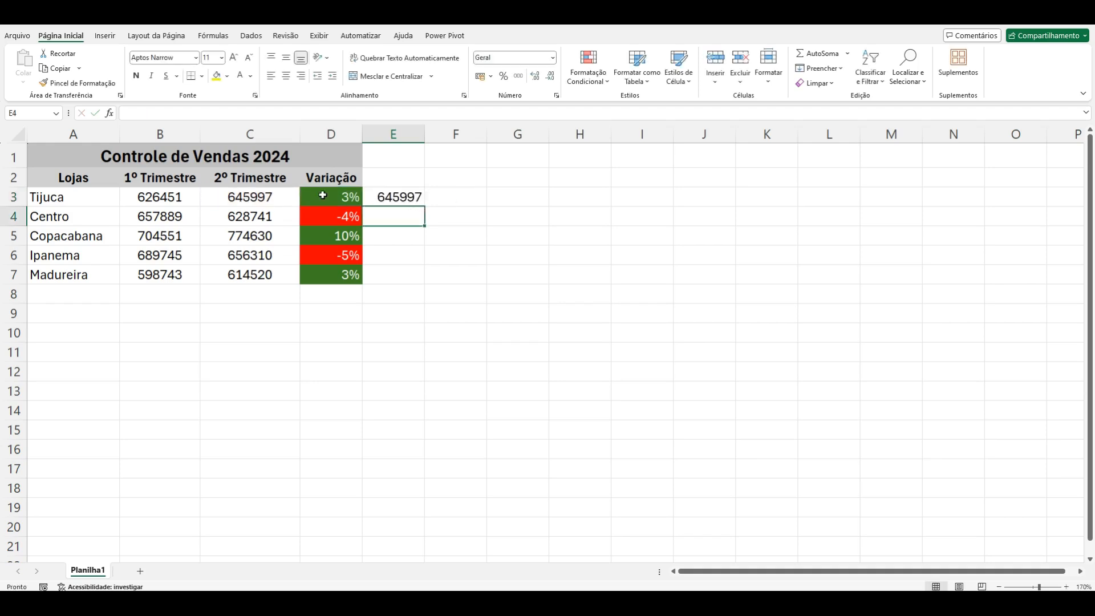
Step: Fill the positive-variation SE formula from E3 down to E7
left_click(406, 198)
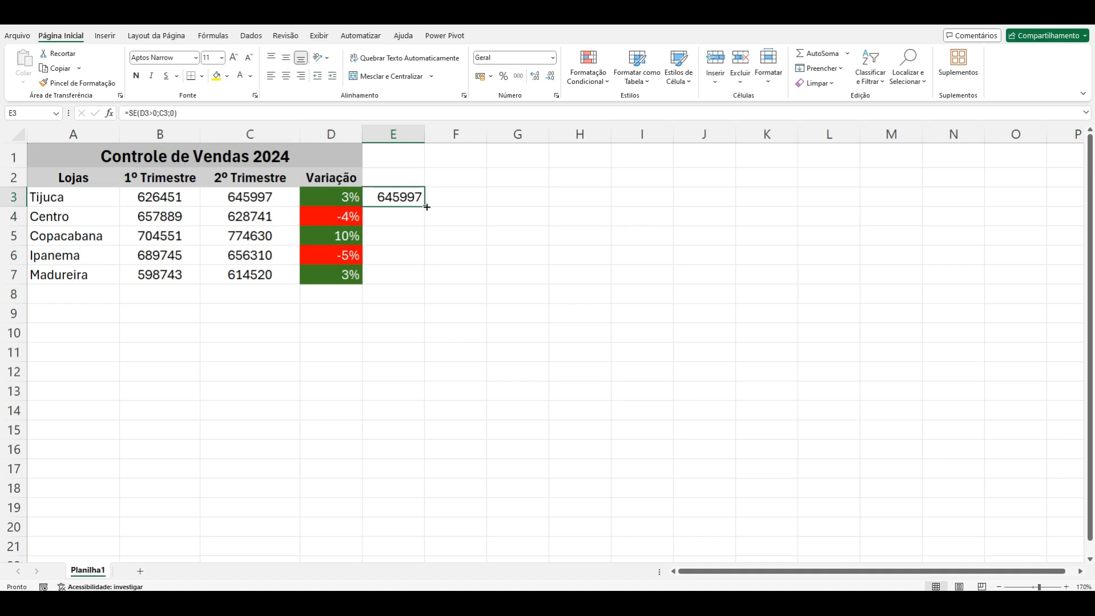
left_click_drag(427, 207, 420, 277)
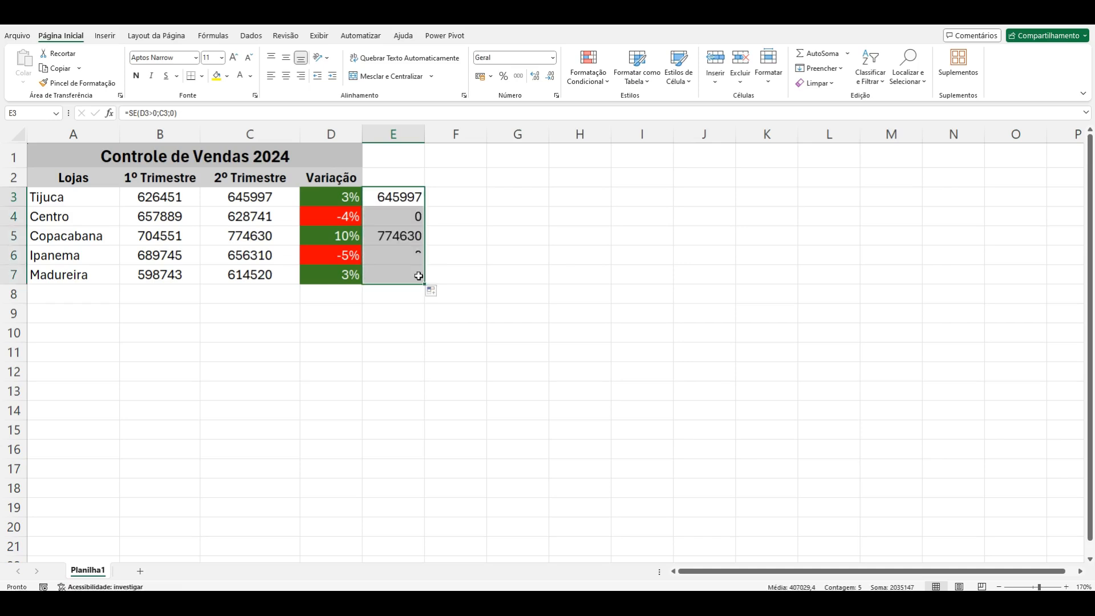
left_click(390, 331)
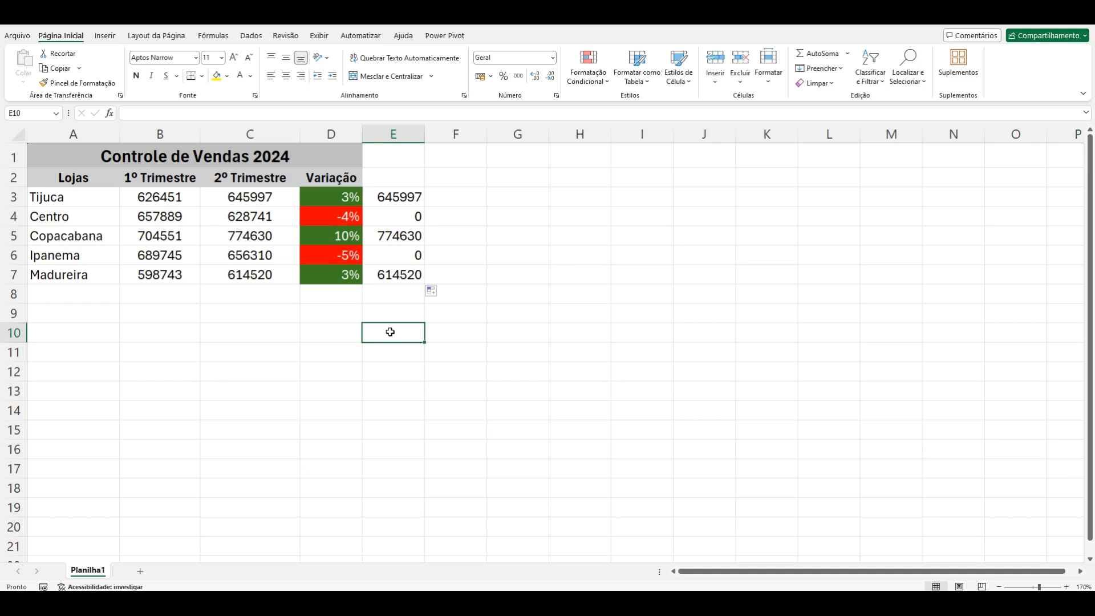
Step: Enter the formula =SE(D3<0;C3;0) in F3 to return the second-quarter sales when the variation is negative
left_click(476, 194)
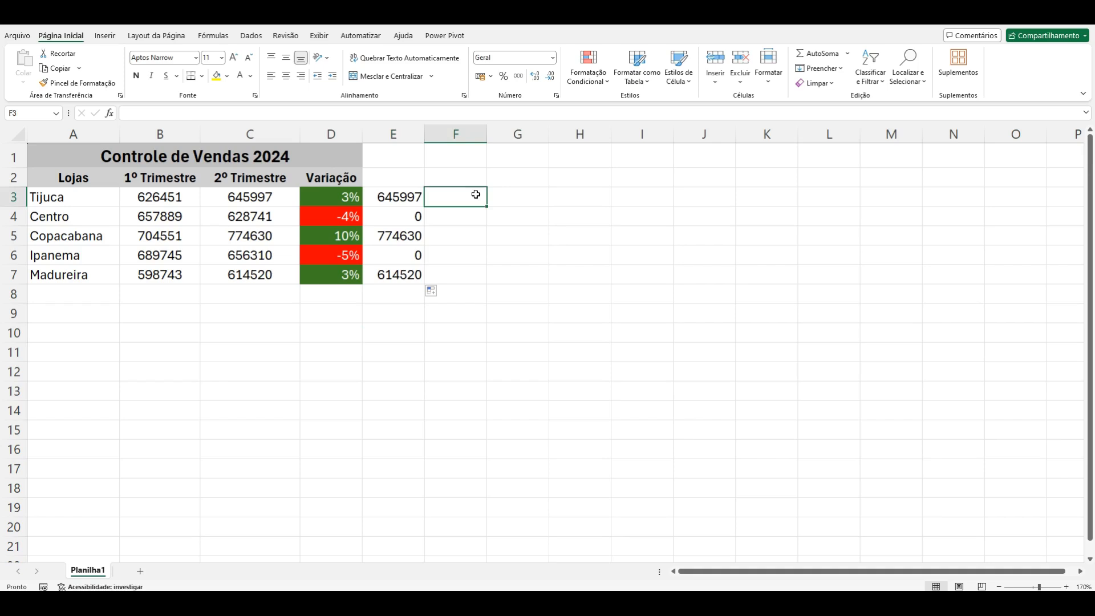
type("=se")
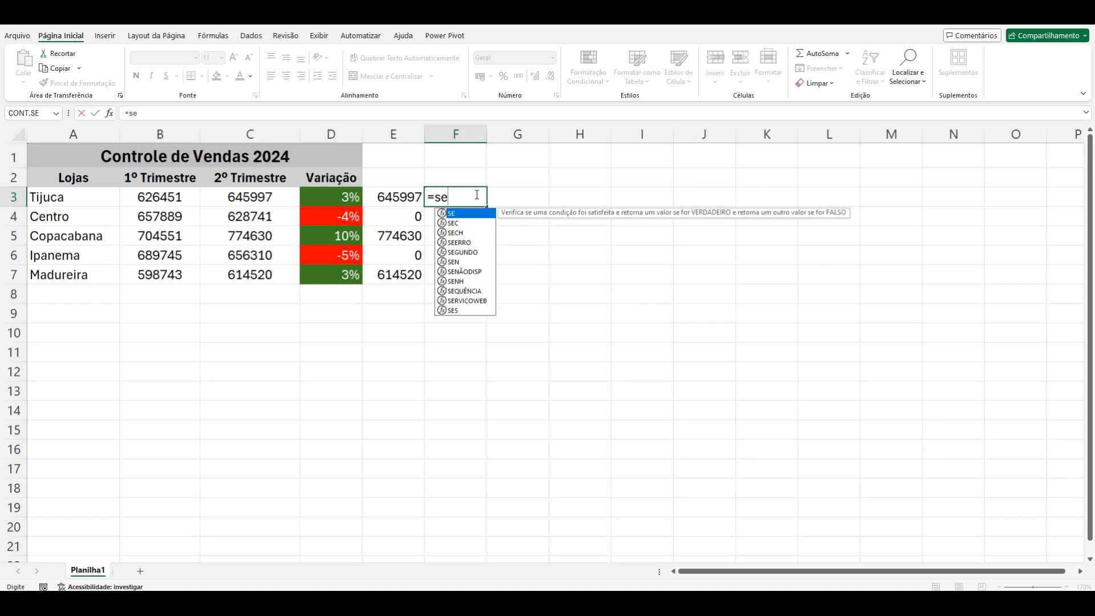
type("(")
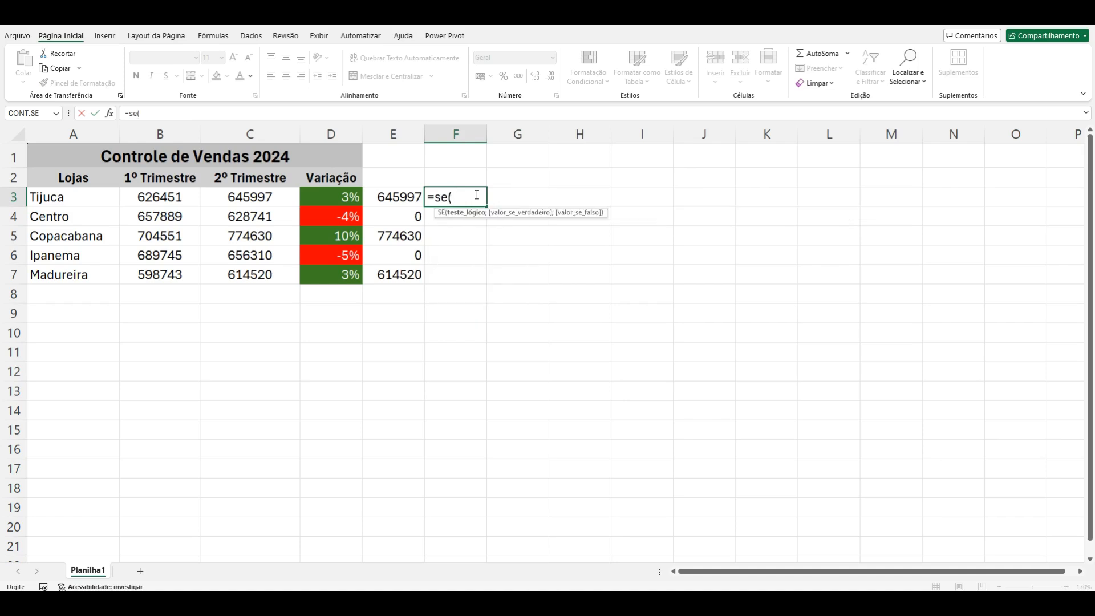
left_click(338, 197)
type("<")
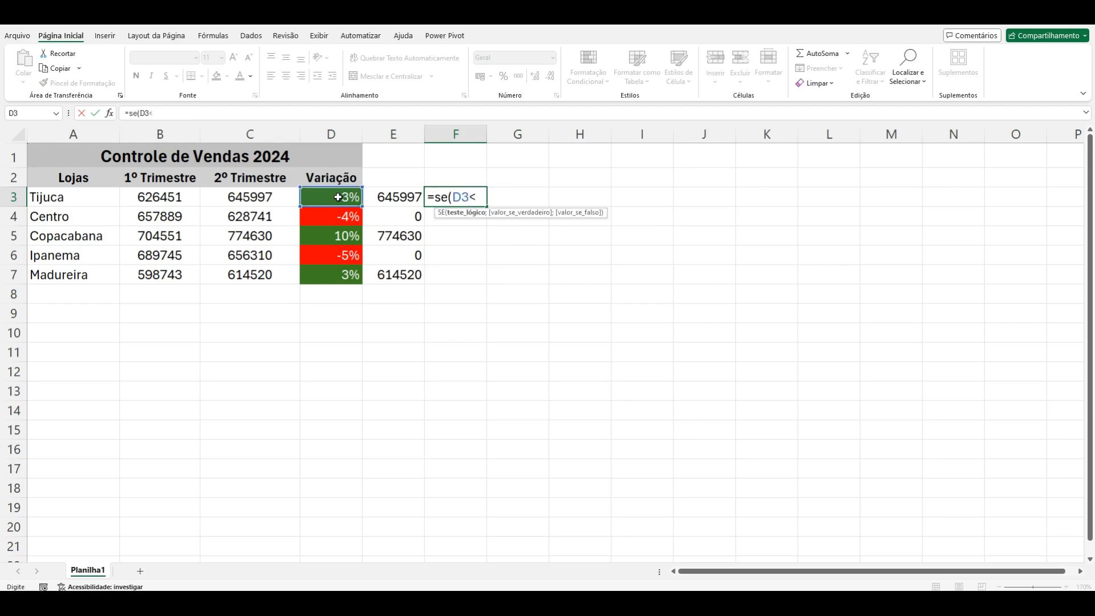
type("0;")
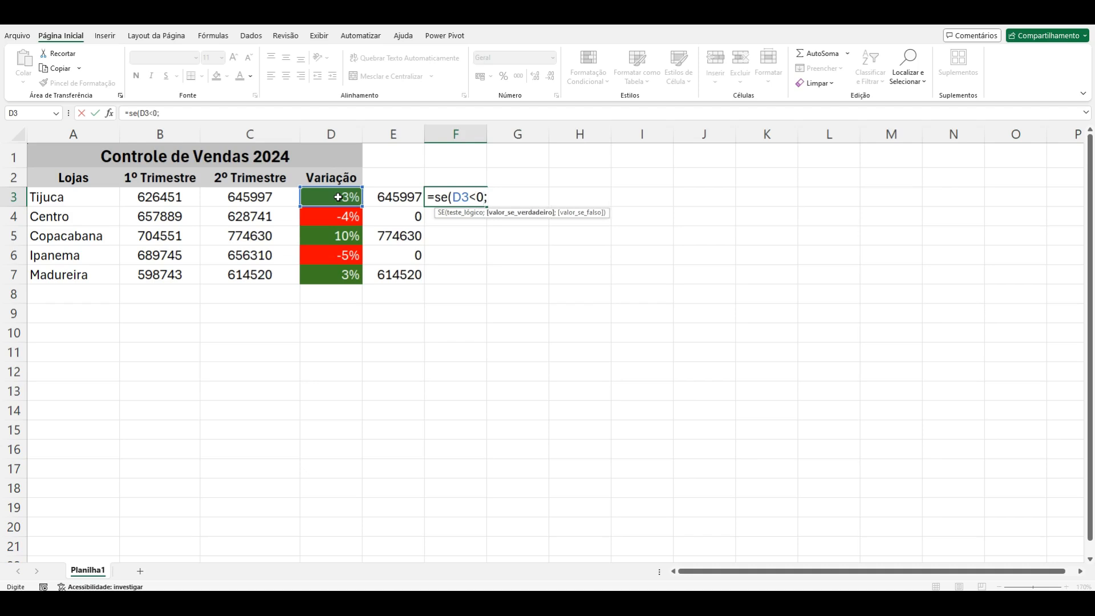
left_click(269, 198)
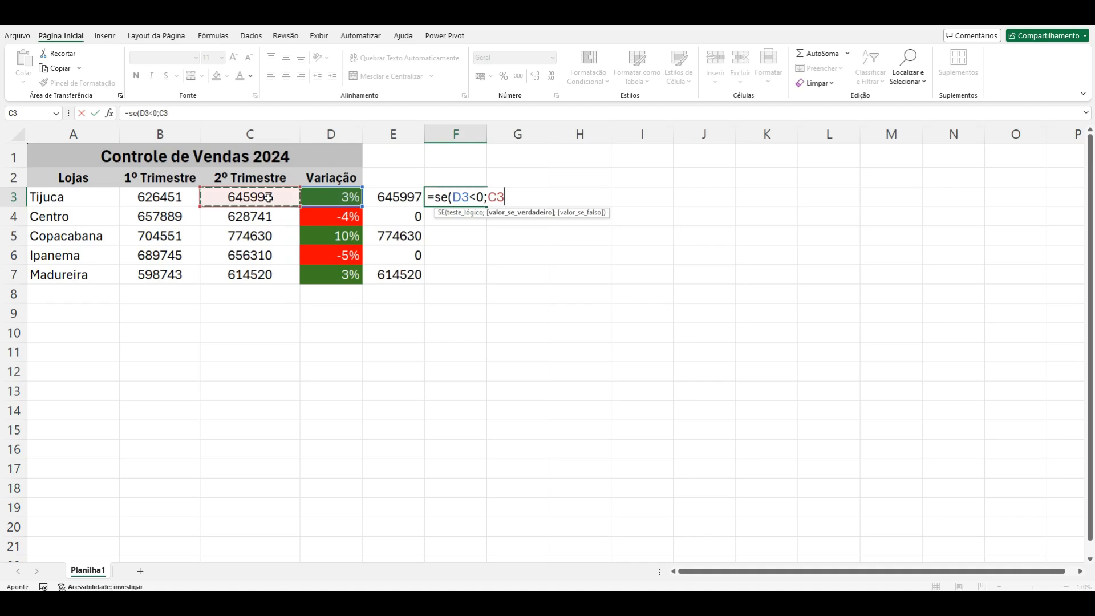
type(";")
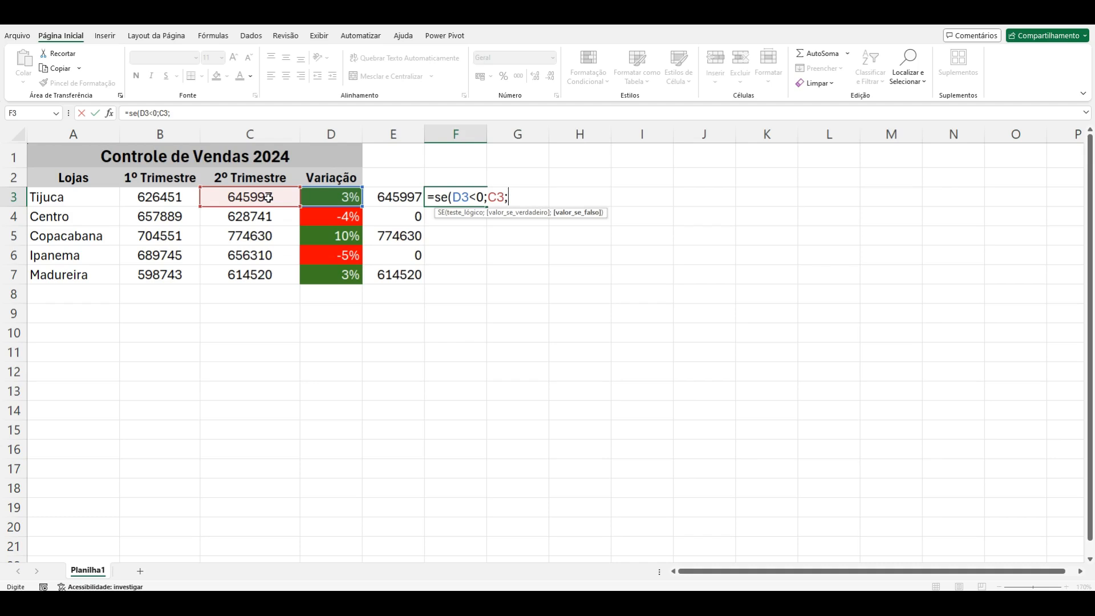
type("0)")
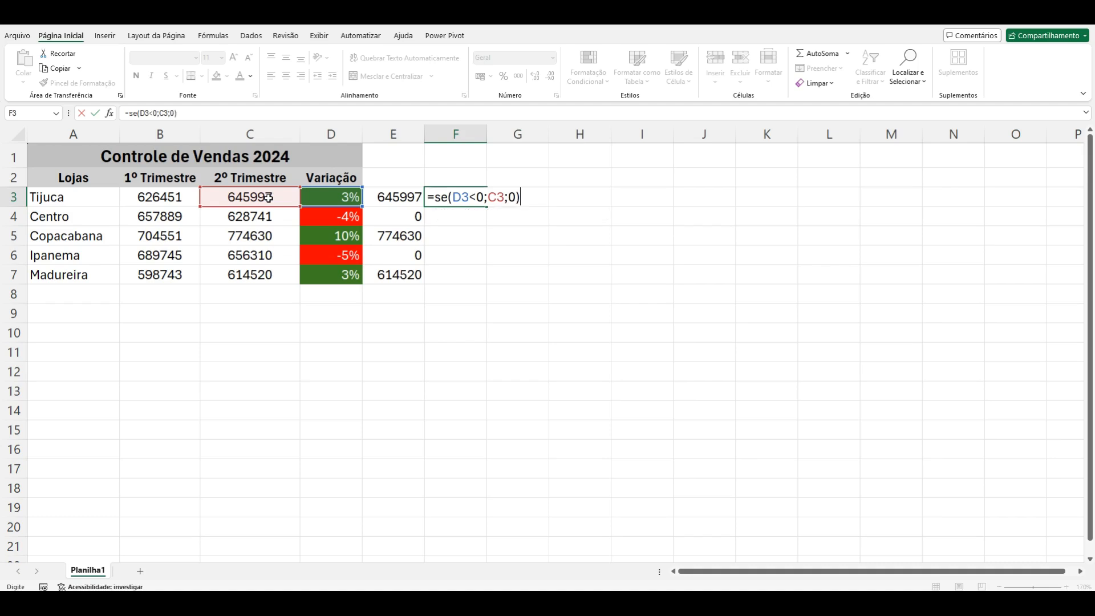
key("Return")
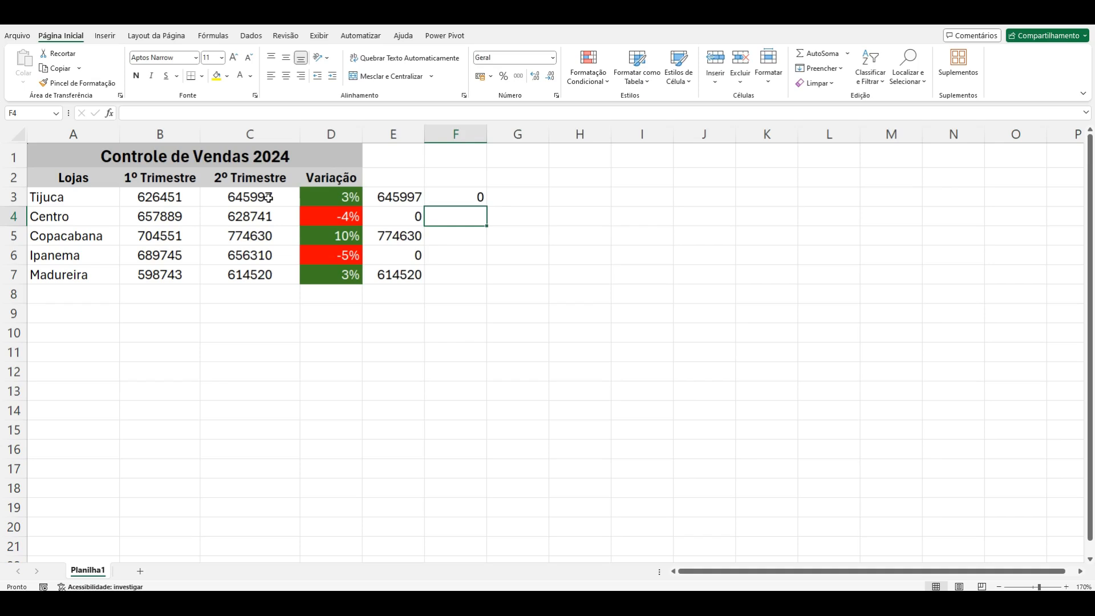
Step: Fill the negative-variation SE formula from F3 down to F7
left_click(456, 195)
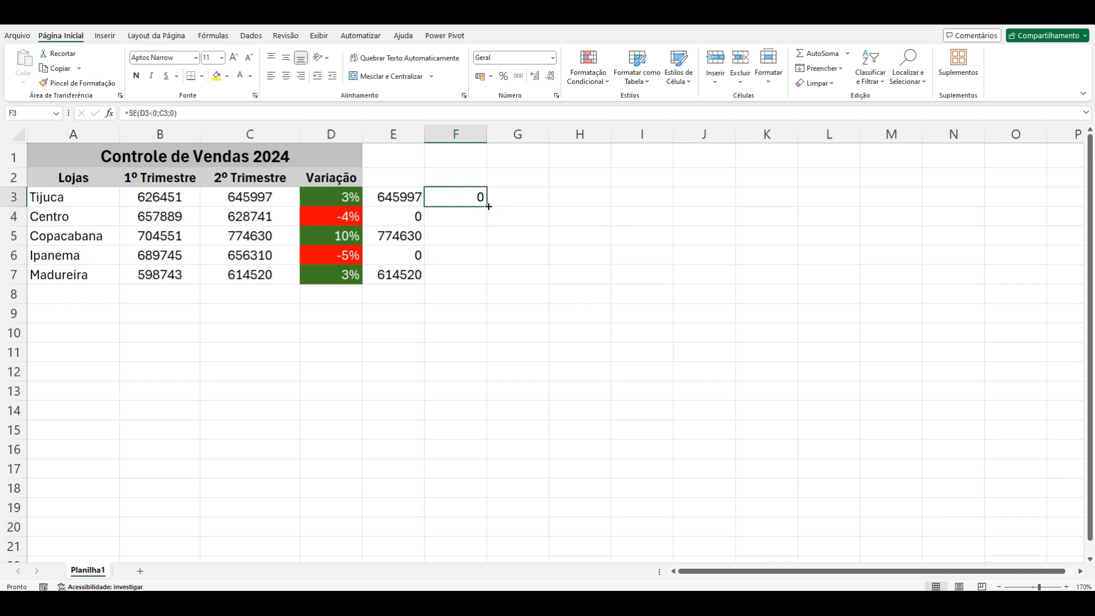
left_click_drag(488, 206, 489, 281)
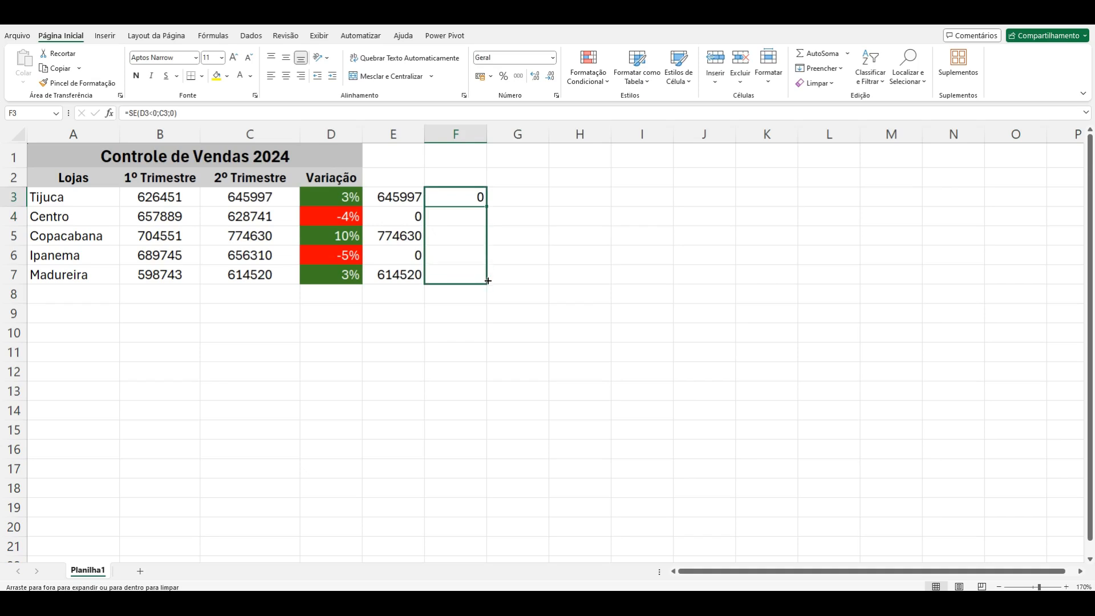
left_click_drag(488, 281, 488, 283)
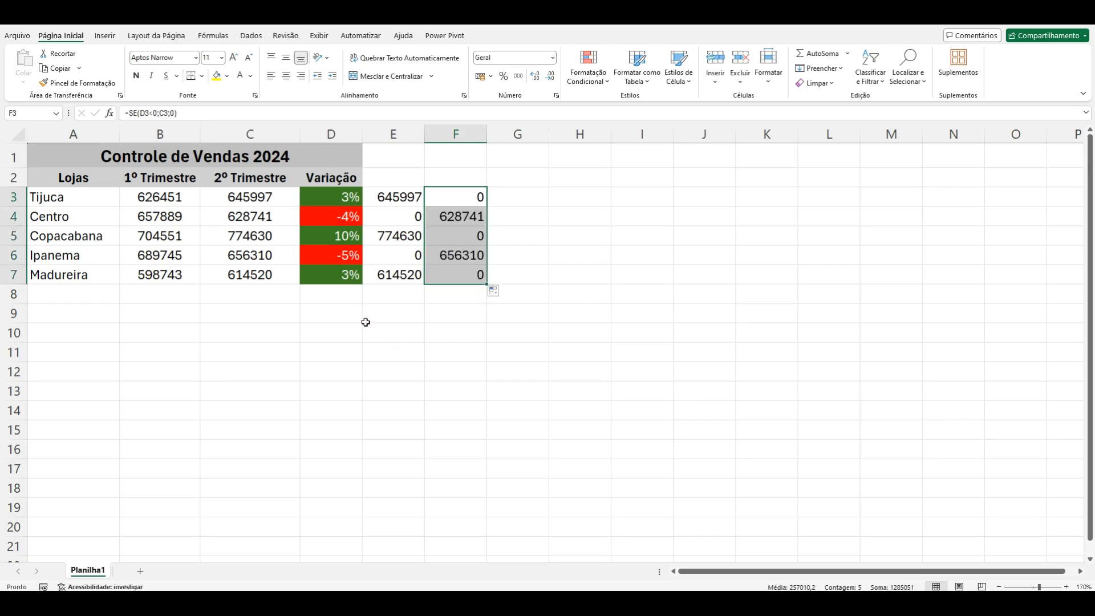
left_click(378, 335)
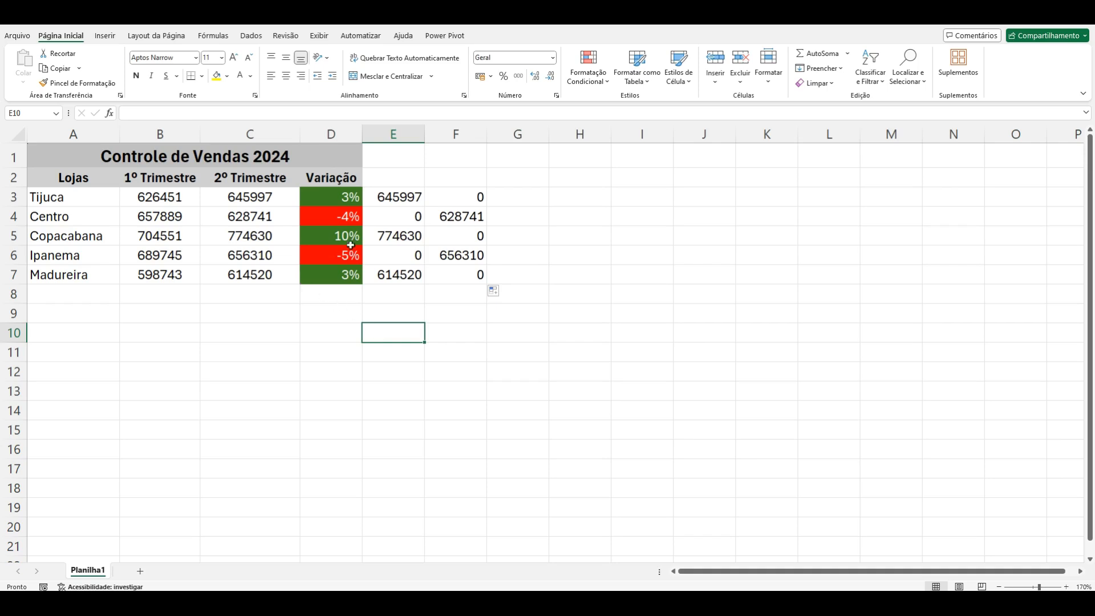
Step: Insert a 2D clustered column chart from E3:E7 and place it beside the table, over columns G to N
left_click(384, 197)
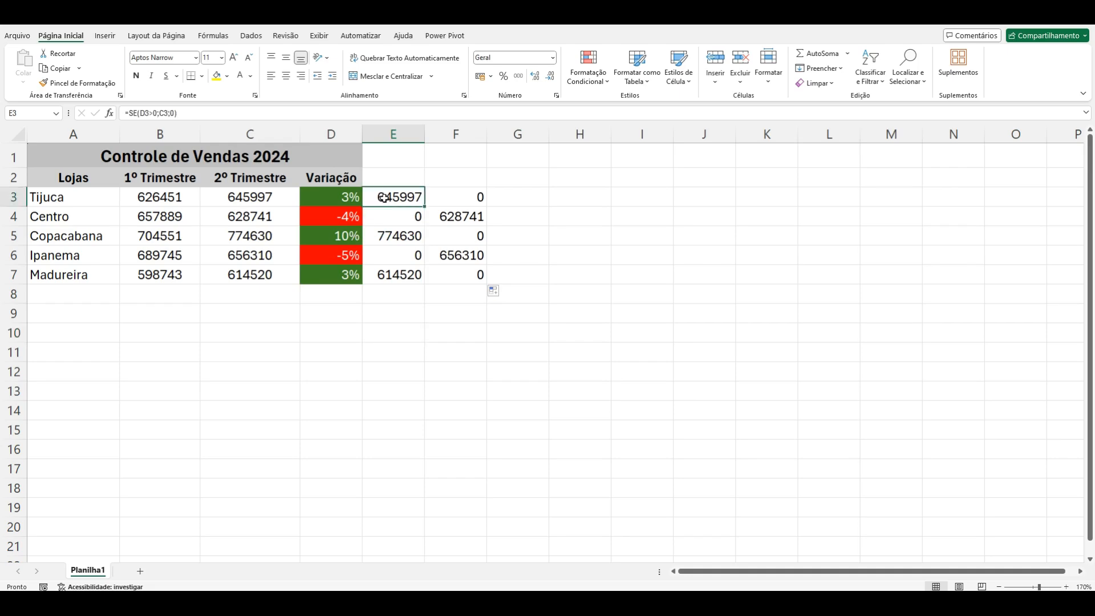
left_click_drag(384, 198, 396, 273)
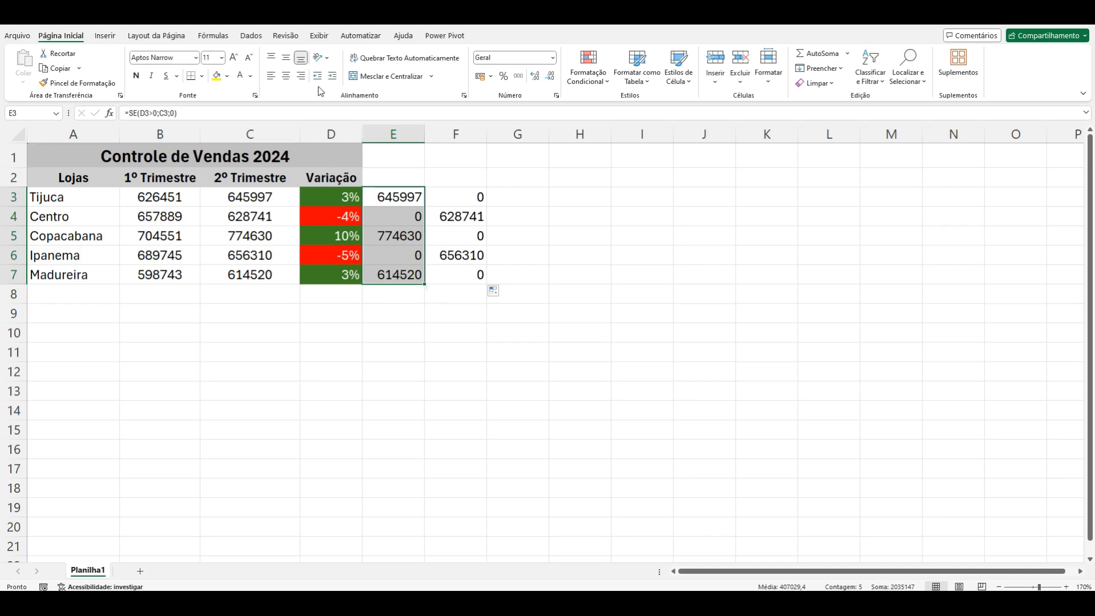
left_click(112, 39)
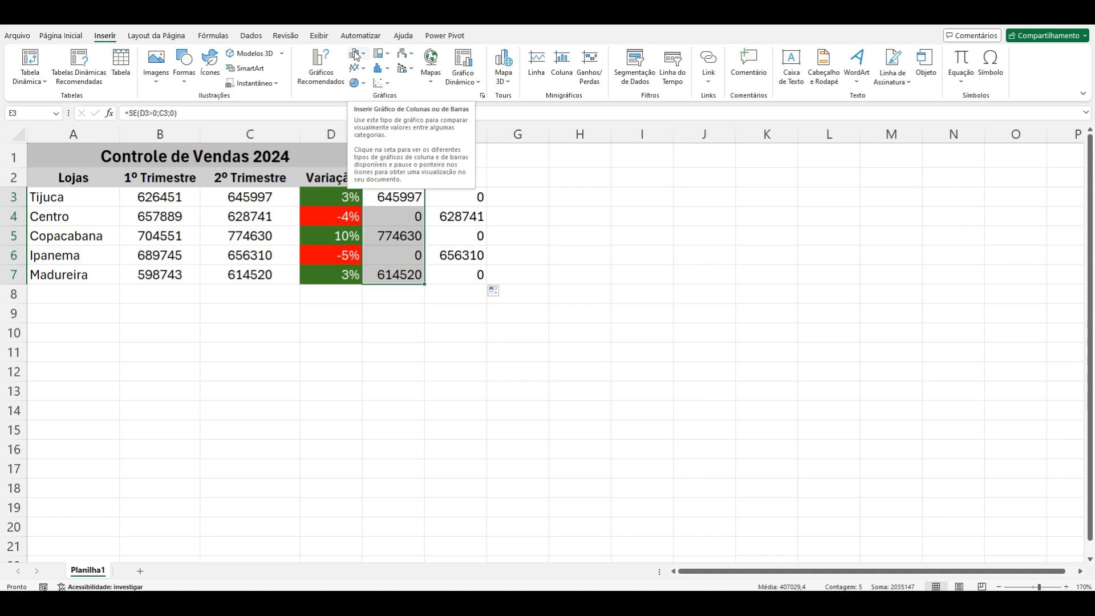
left_click(356, 55)
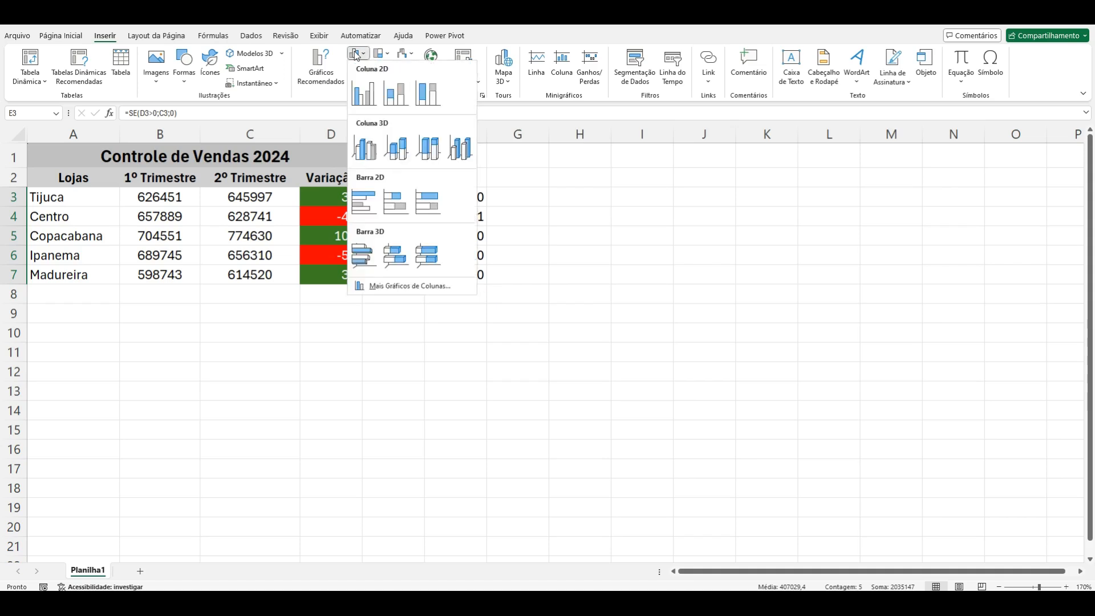
left_click(362, 98)
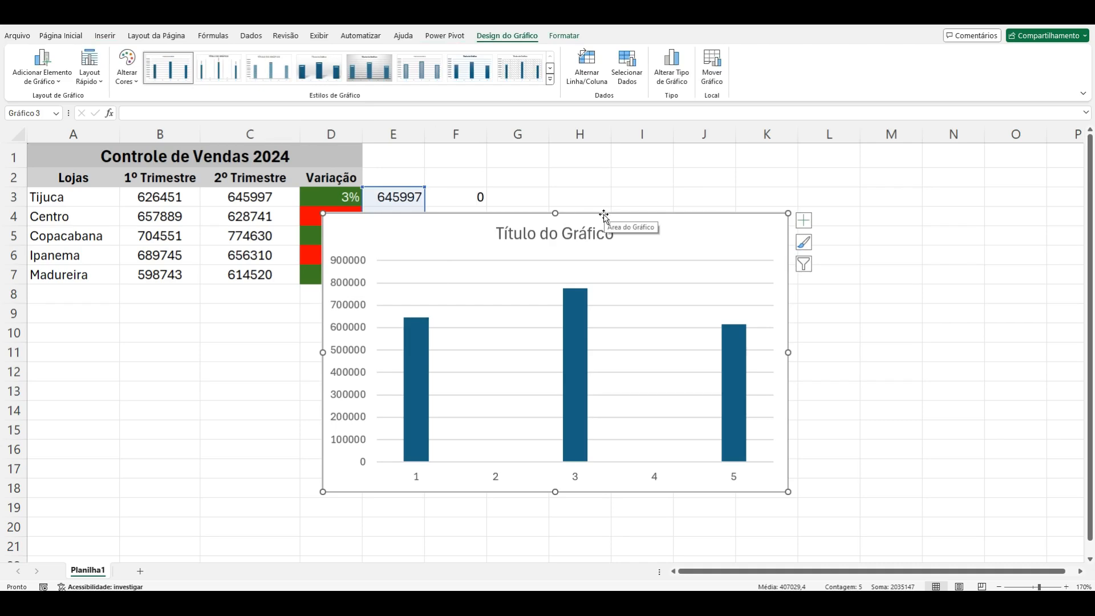
mouse_move(604, 215)
left_mouse_down()
mouse_move(750, 222)
mouse_move(803, 174)
mouse_move(787, 152)
left_mouse_up()
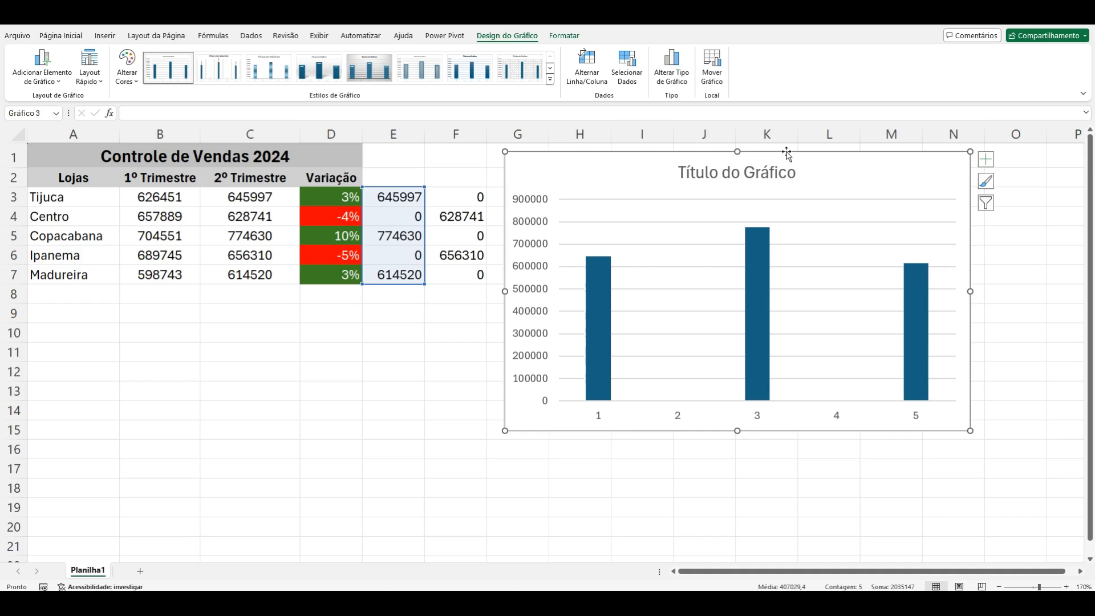
Step: Replace the chart title with "Controle de Vendas 2024 - Variação %"
left_click(761, 174)
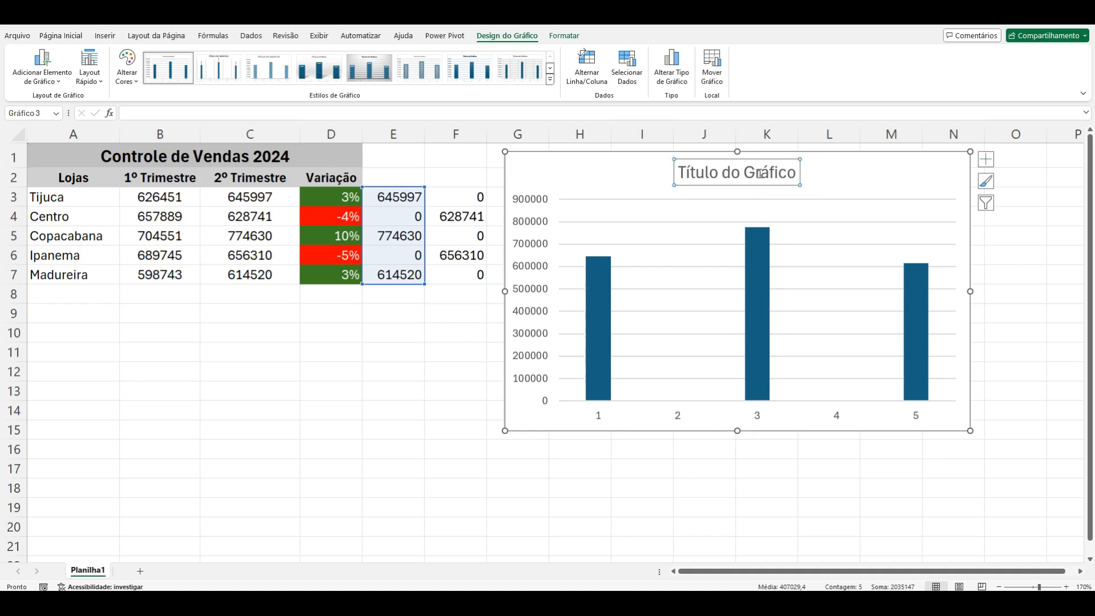
left_click(760, 174)
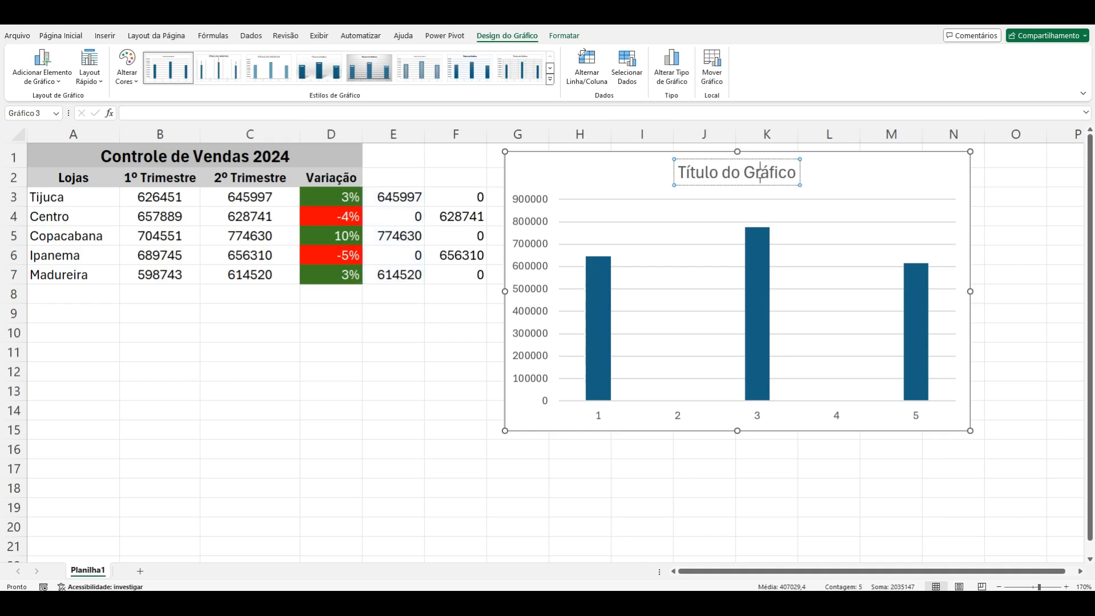
triple_click(761, 174)
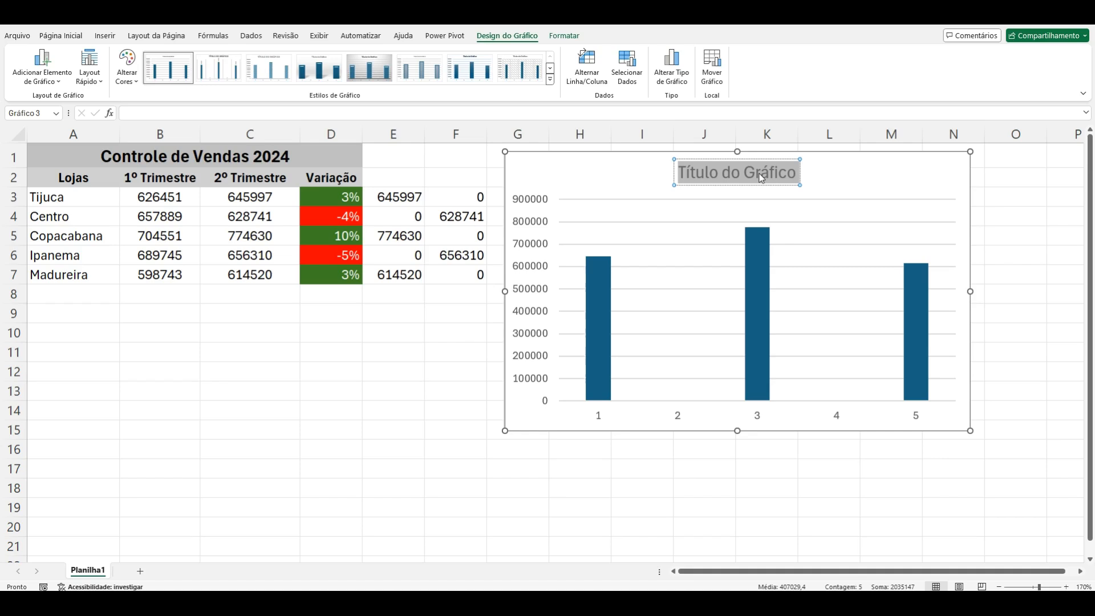
type("C")
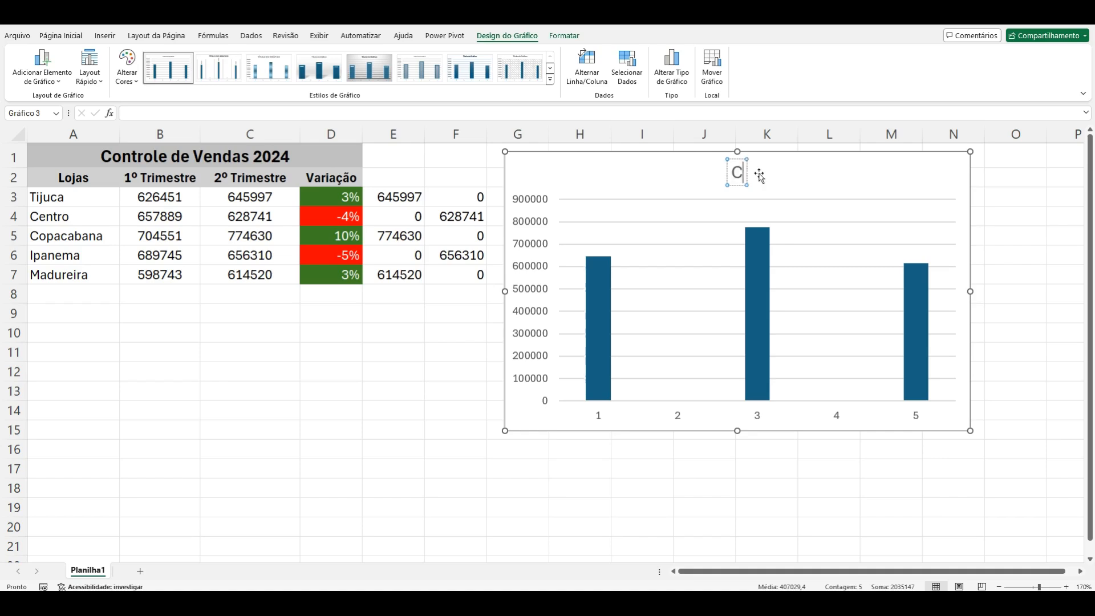
type("ontrole d")
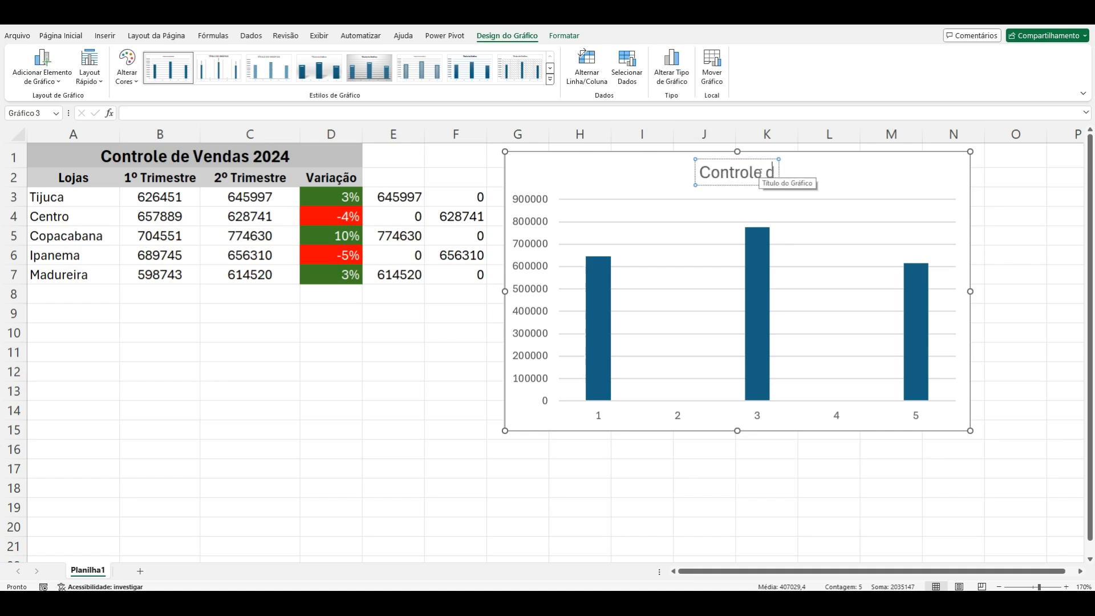
type("e Venda")
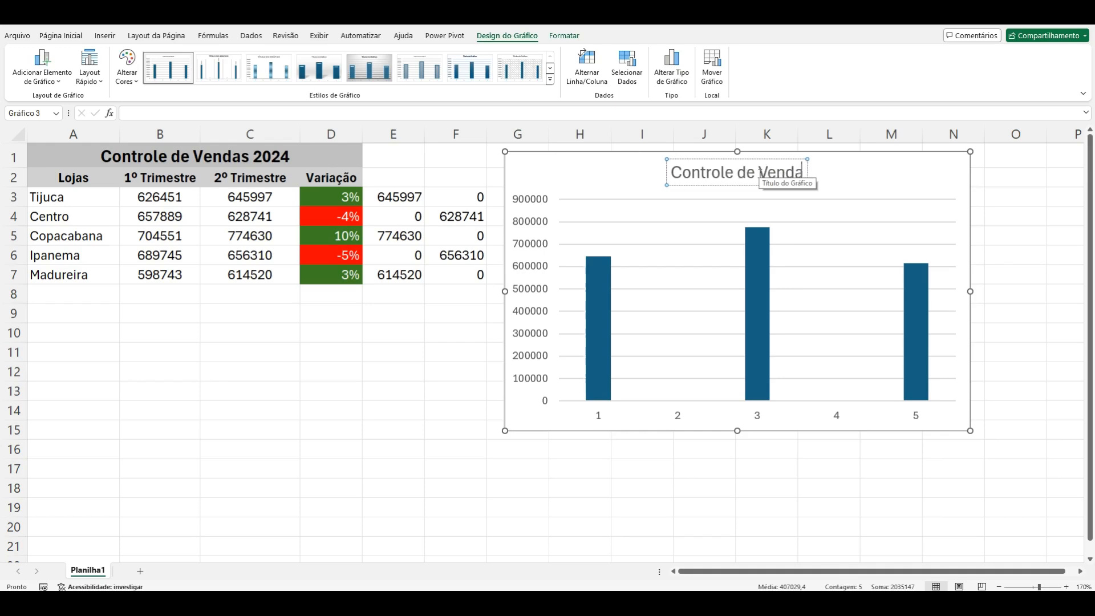
type("s 200")
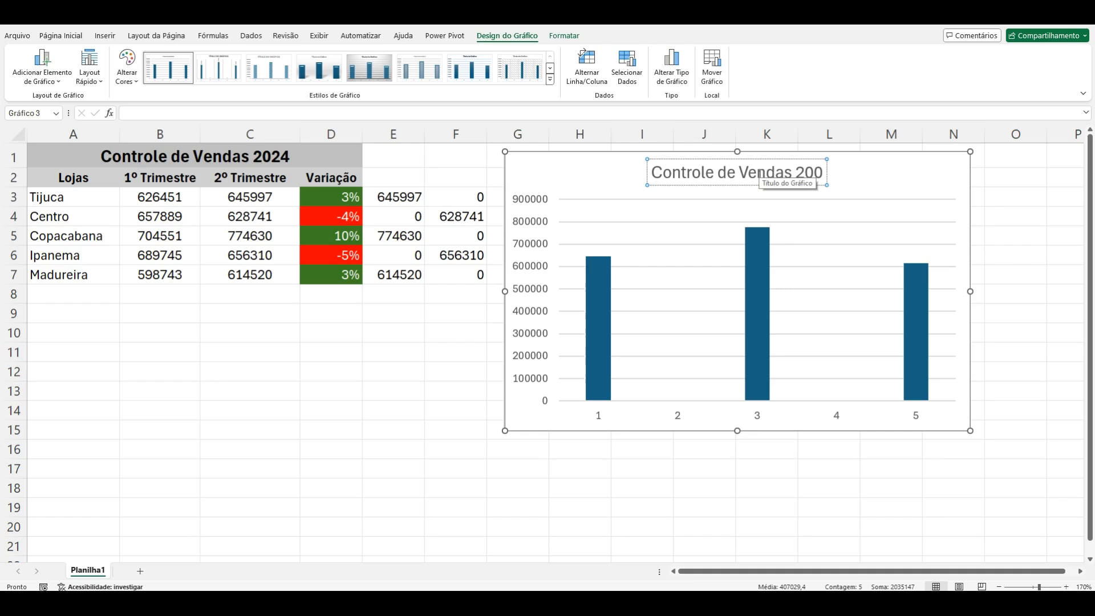
key("BackSpace")
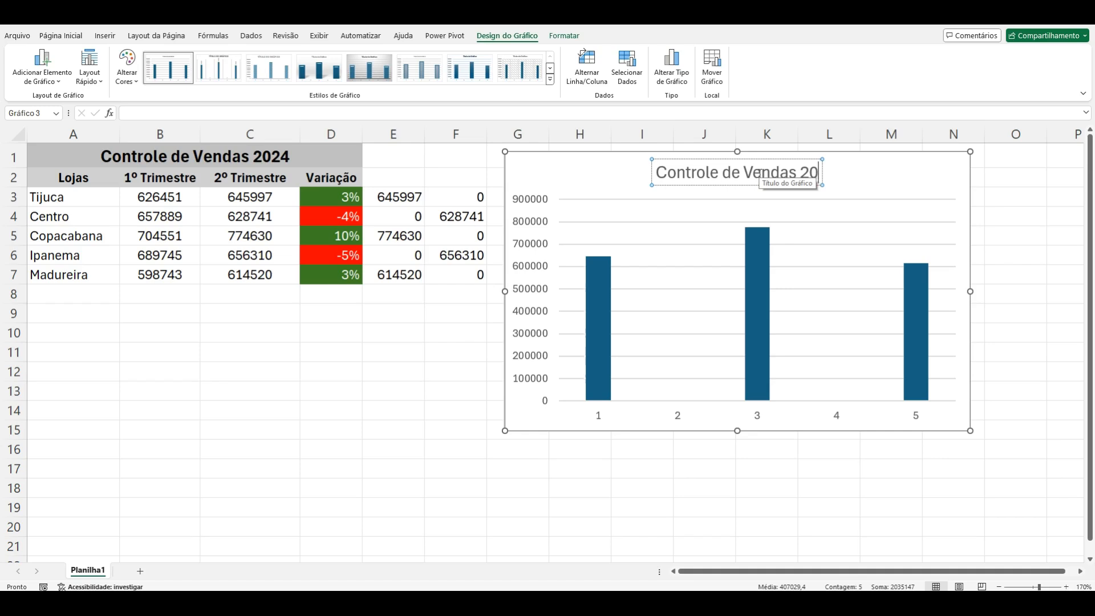
type("24 -")
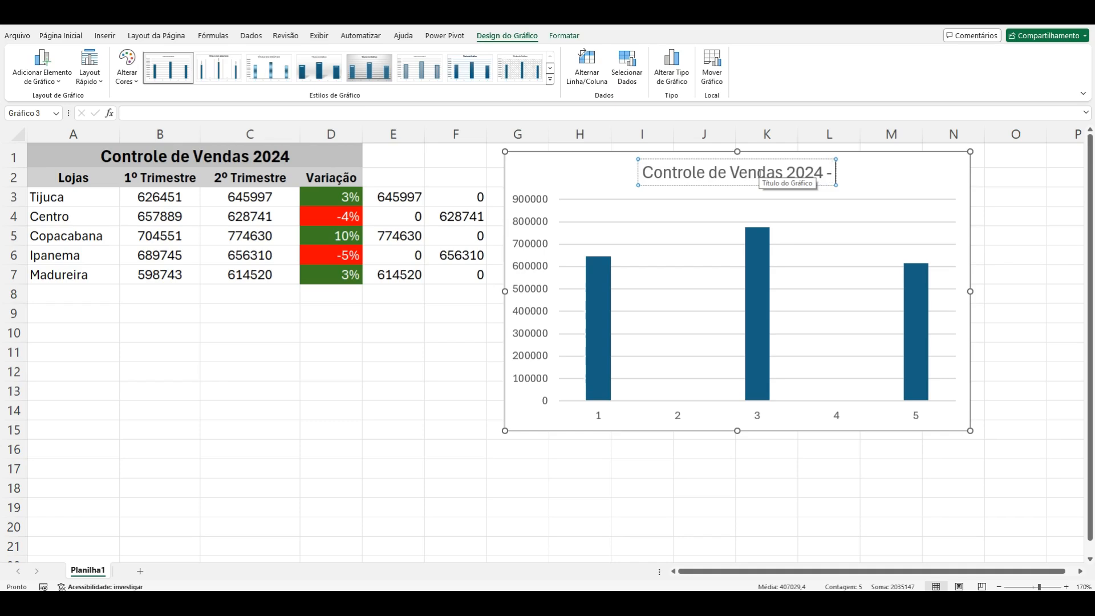
type(" Var")
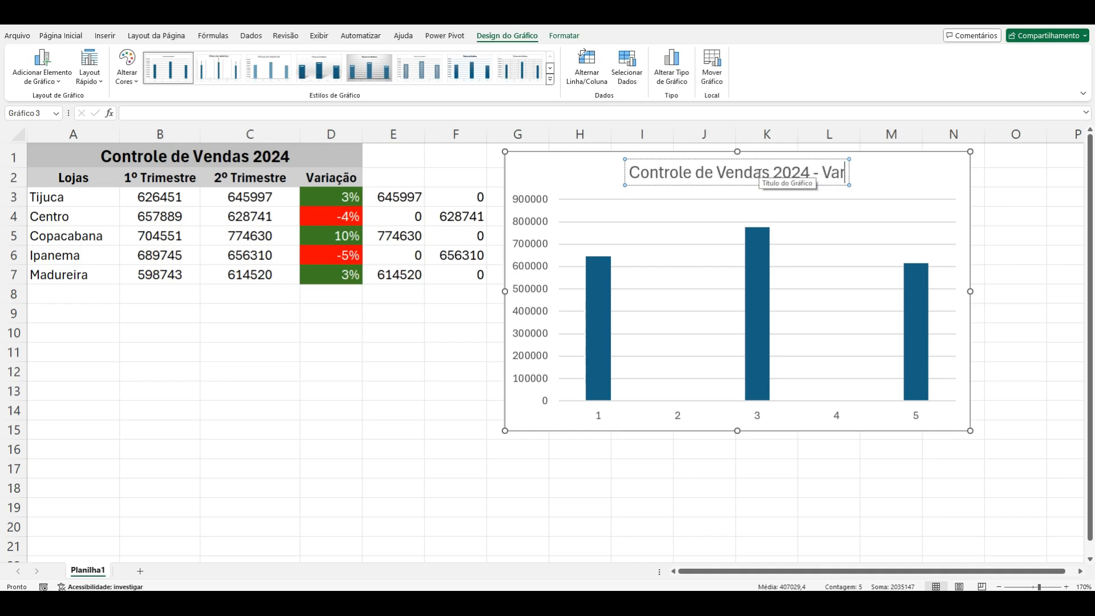
type("iação")
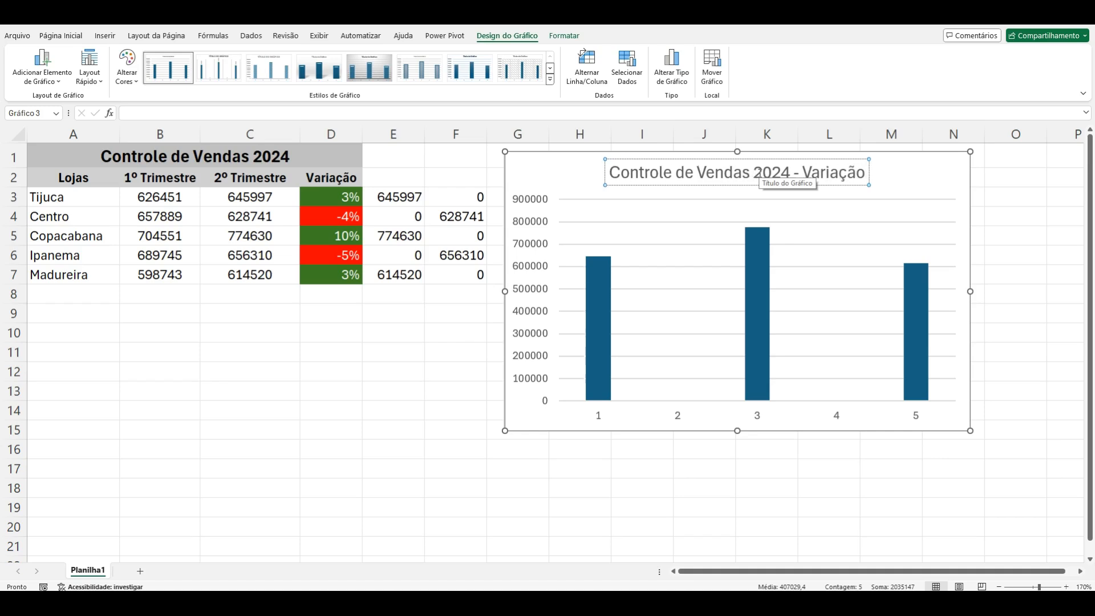
type(" %")
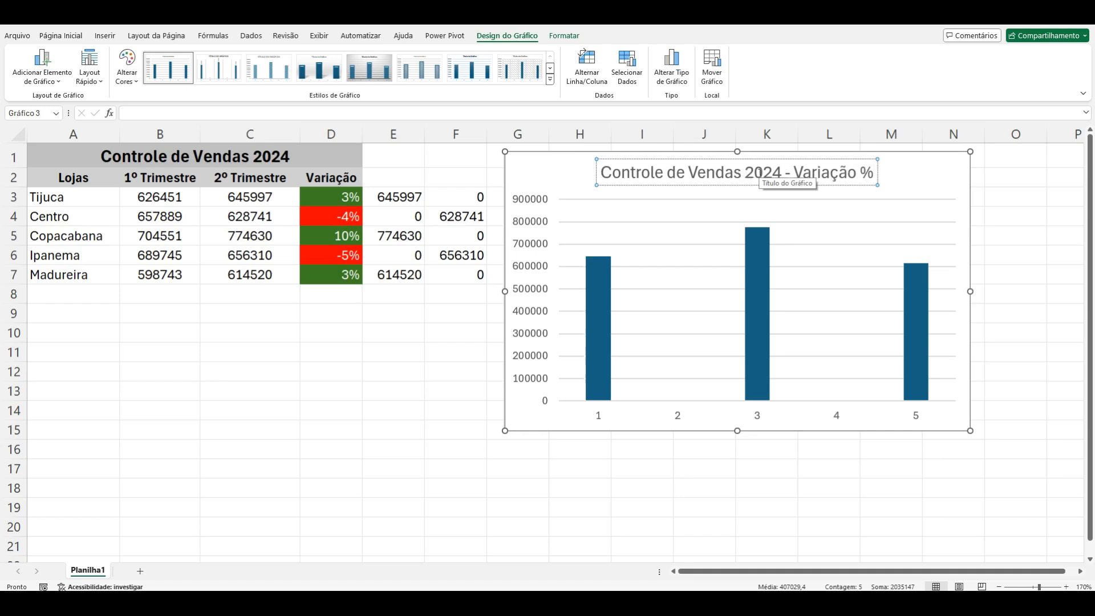
Step: Delete the vertical value axis and the horizontal gridlines from the chart
left_click(541, 270)
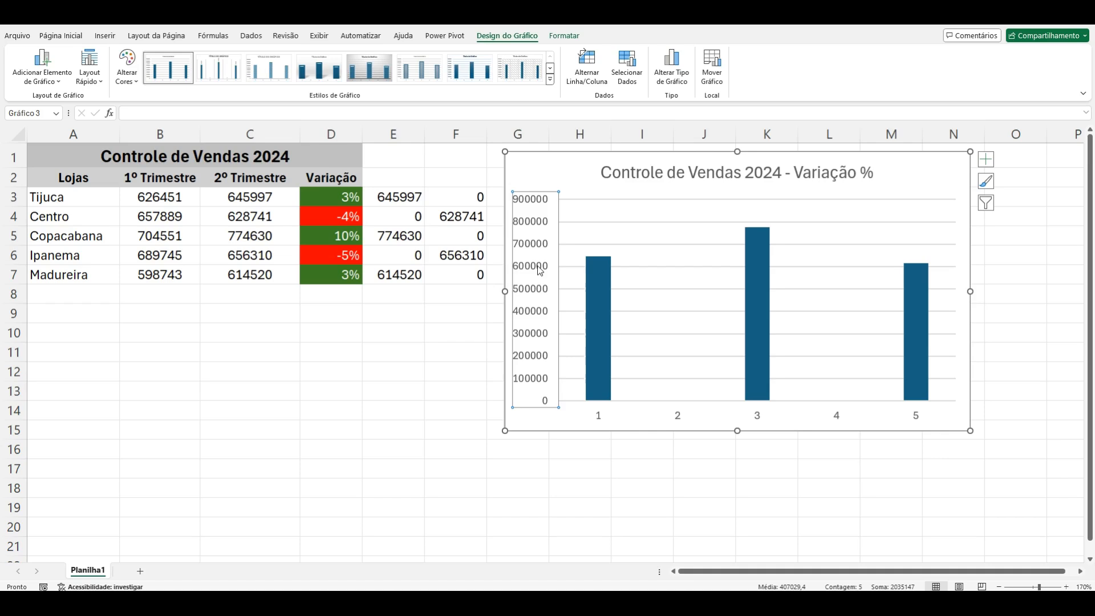
key("Delete")
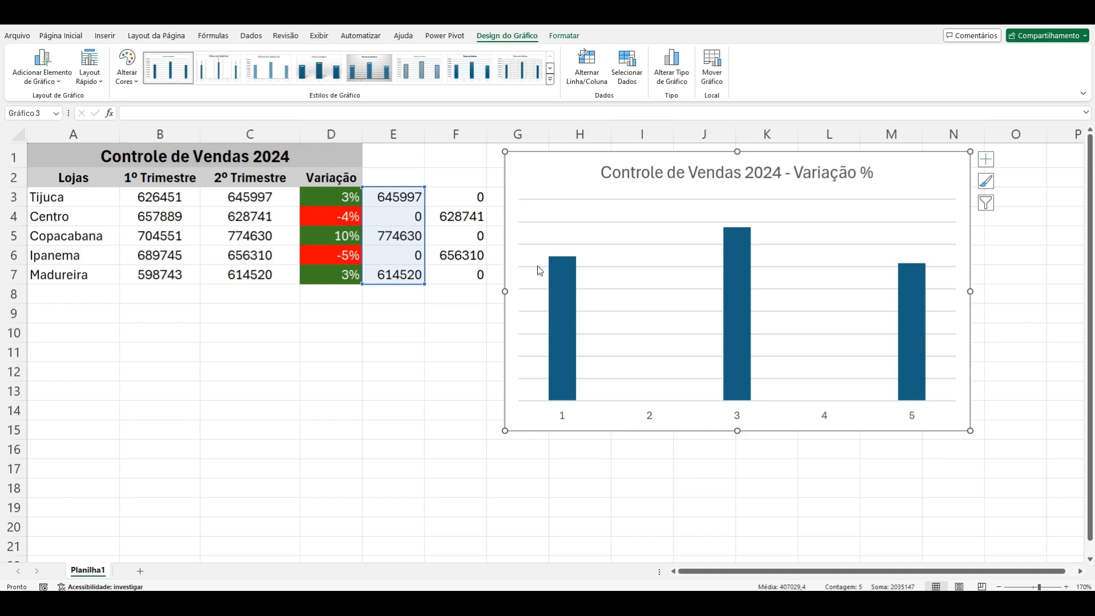
left_click(612, 226)
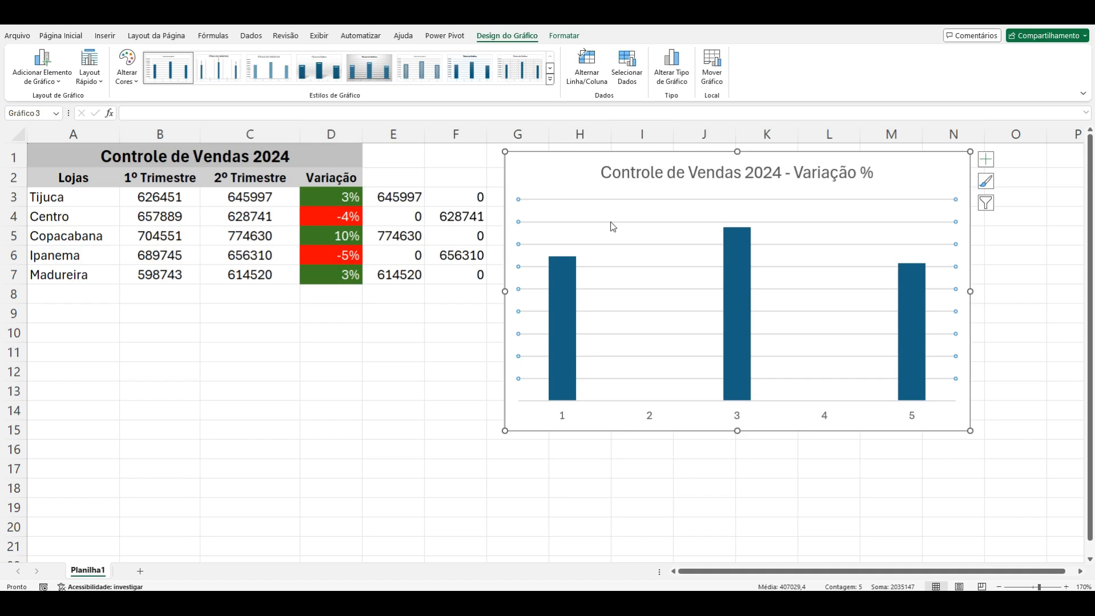
key("Delete")
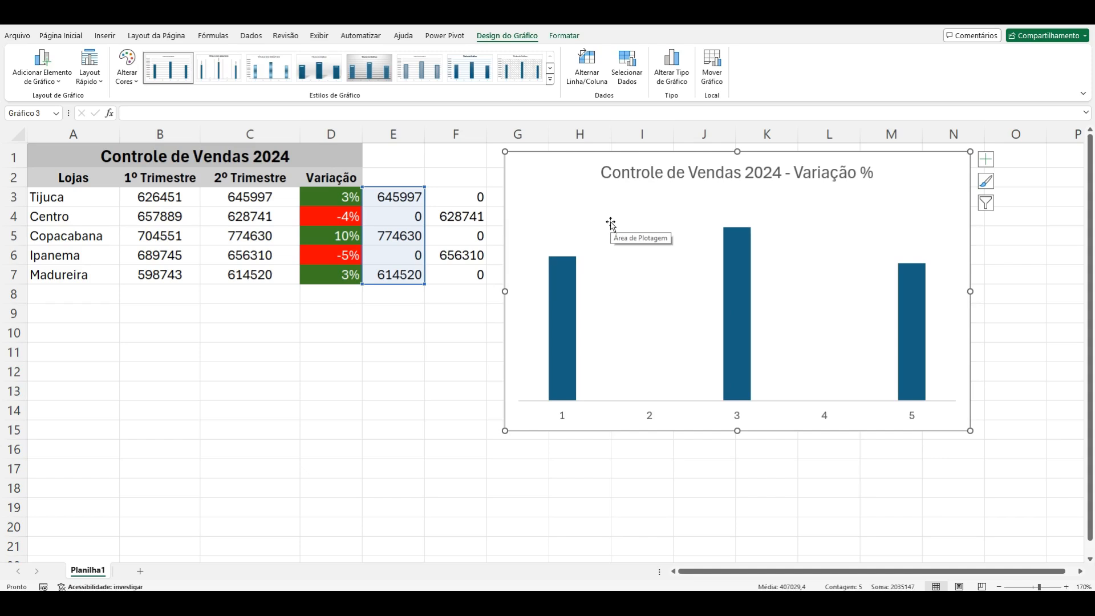
Step: Set the chart's horizontal axis labels to the store names in A3:A7
right_click(564, 420)
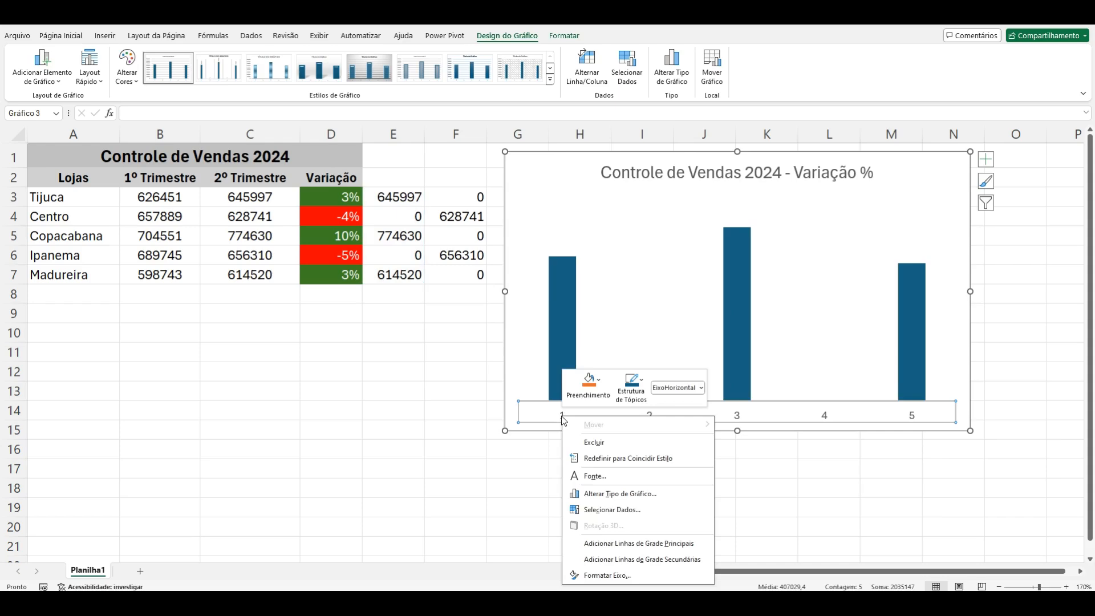
left_click(626, 510)
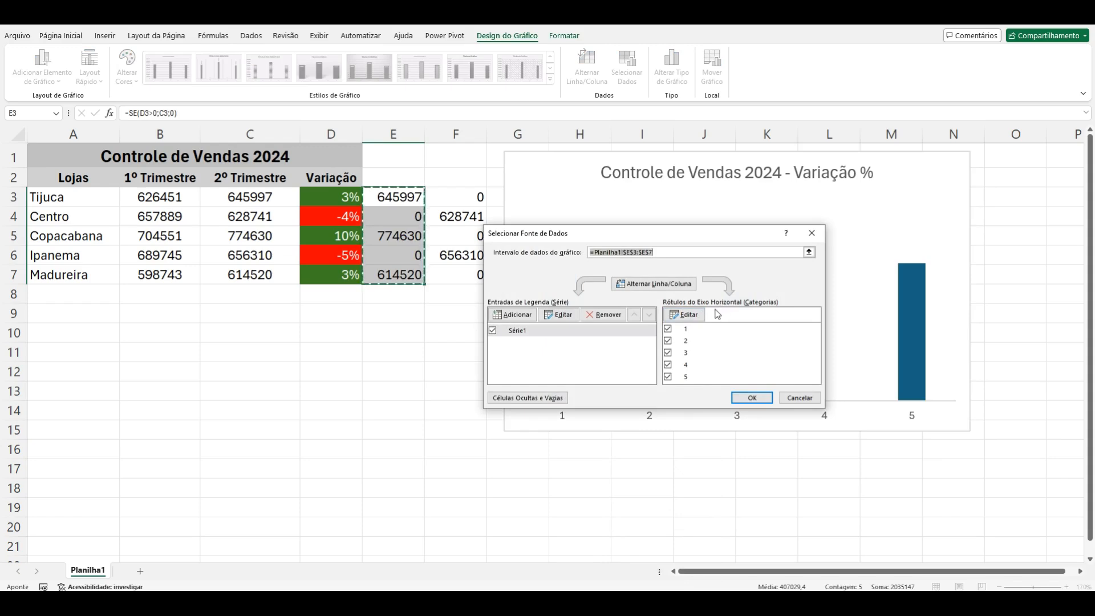
left_click(697, 316)
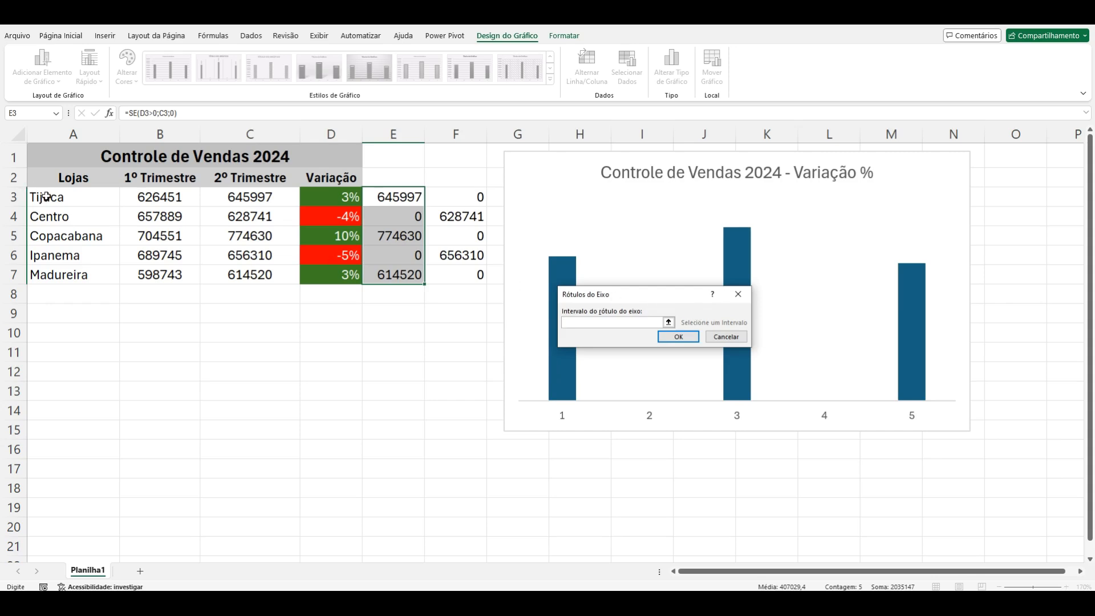
left_click_drag(47, 197, 61, 272)
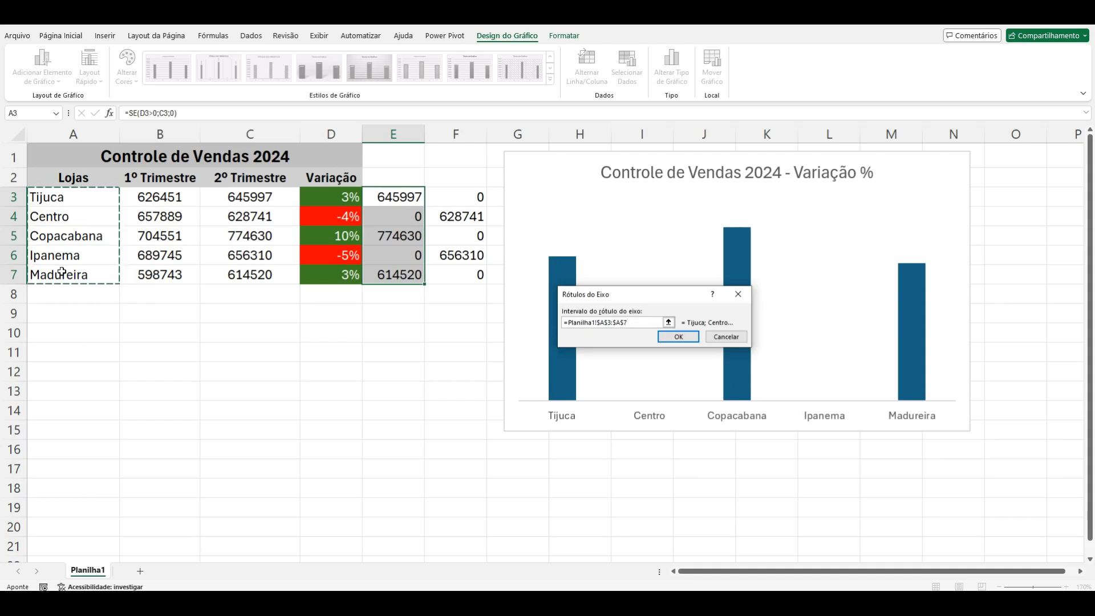
left_click(684, 338)
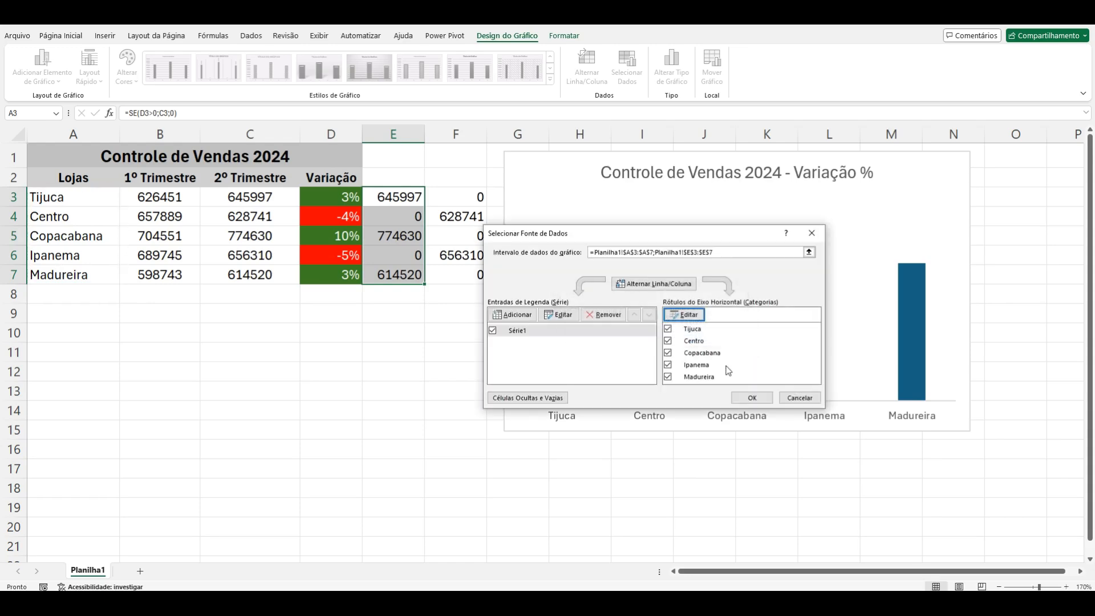
left_click(752, 397)
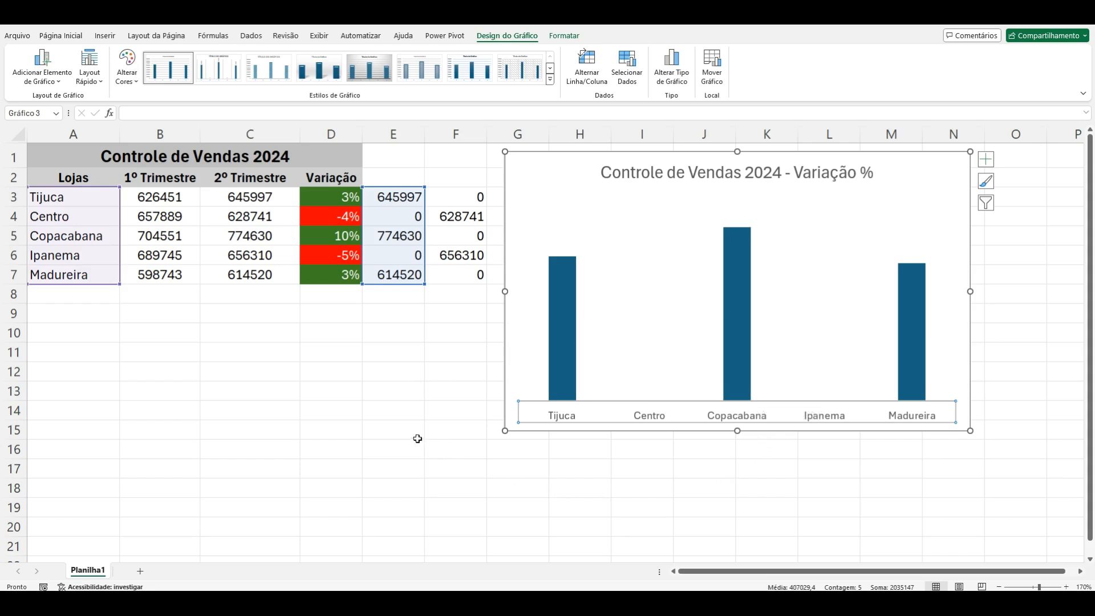
left_click(398, 369)
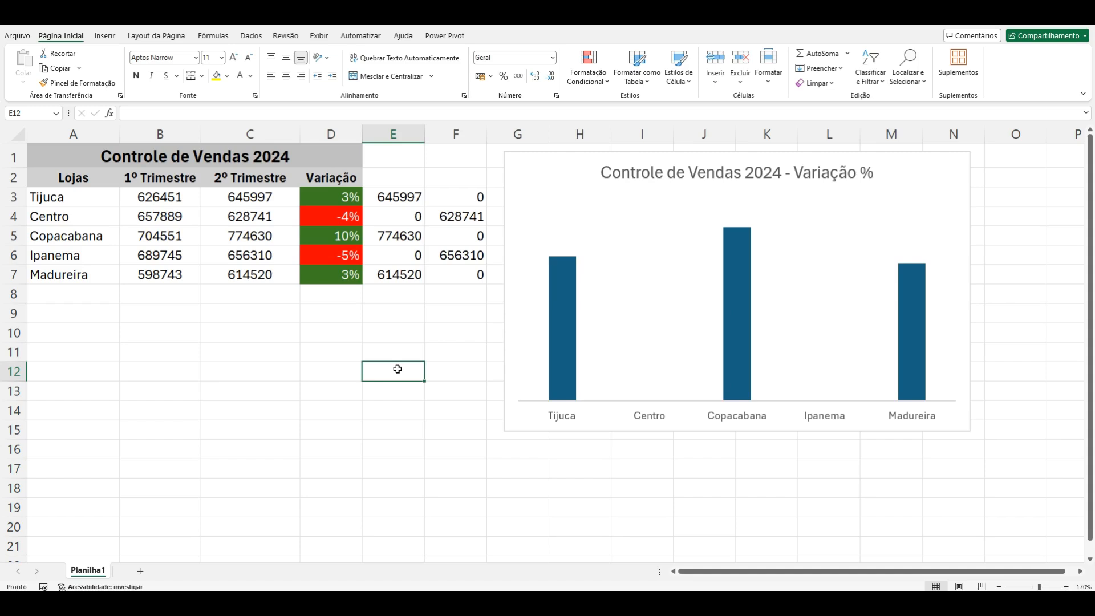
Step: Add a second data series to the chart with its values from F3:F7, leaving the series name empty
right_click(679, 315)
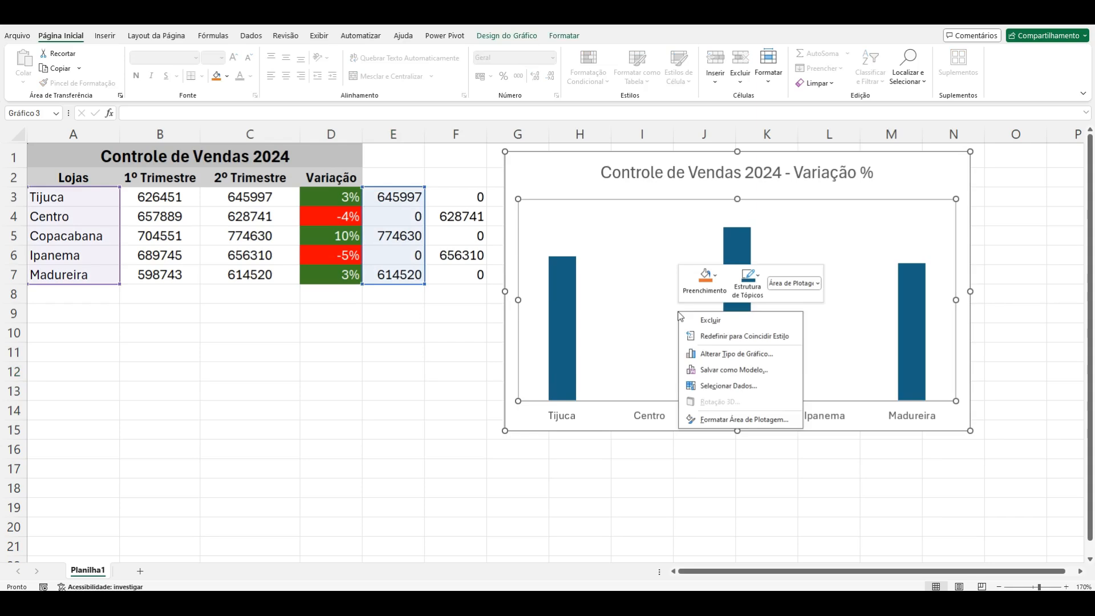
left_click(720, 387)
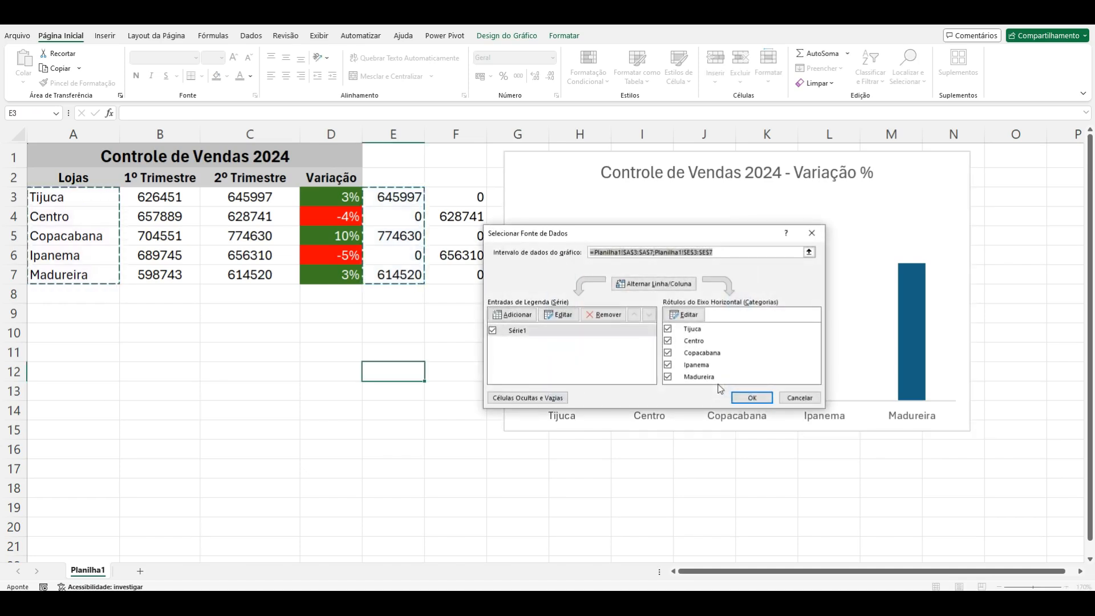
left_click(511, 316)
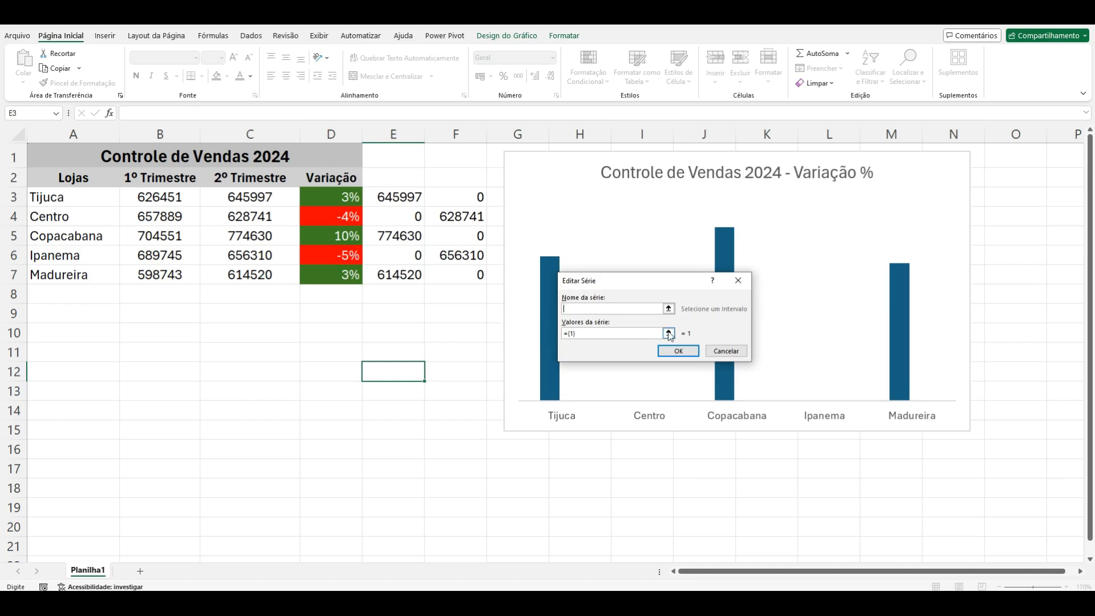
left_click(669, 335)
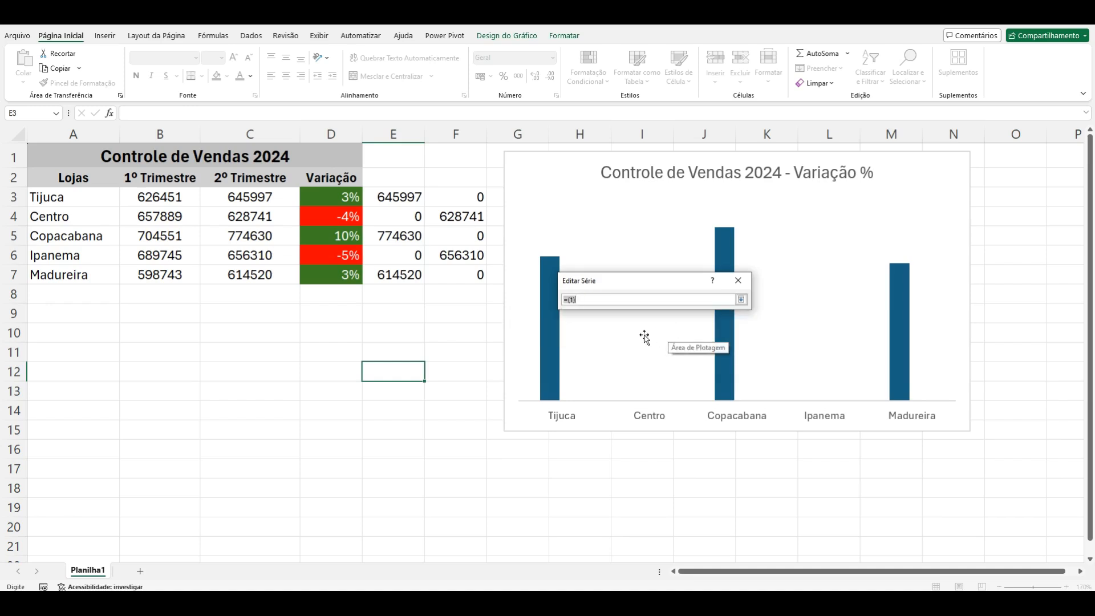
left_click(462, 196)
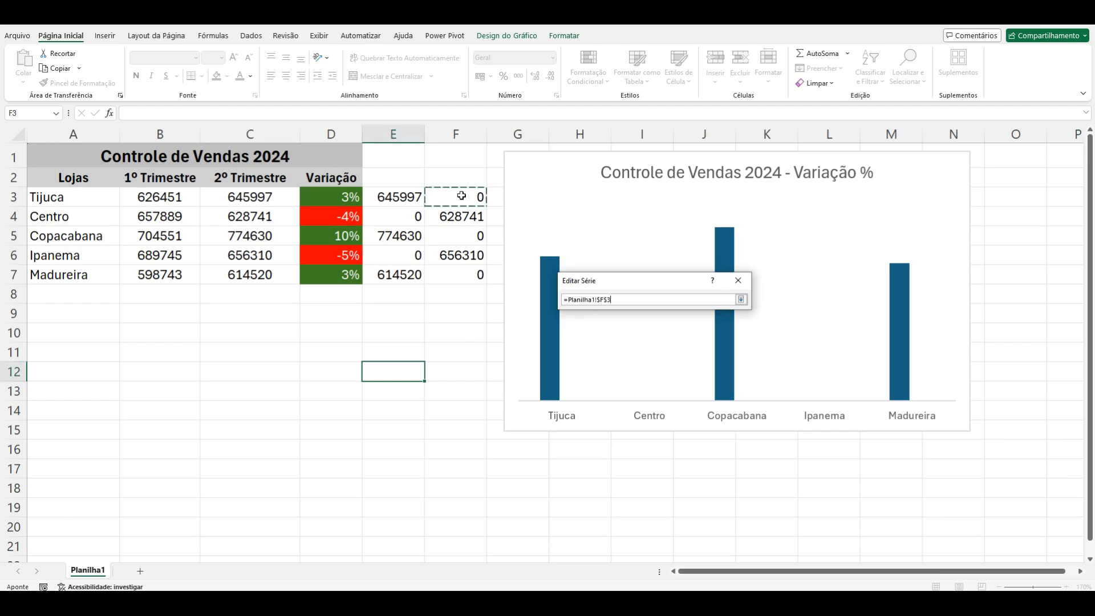
left_click_drag(461, 196, 467, 272)
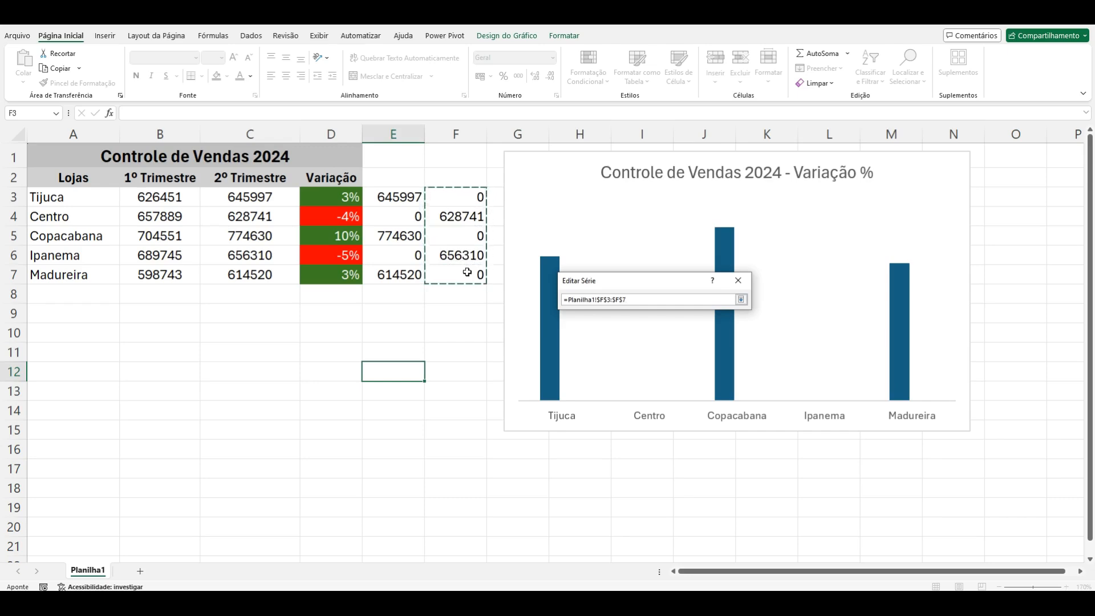
key("Return")
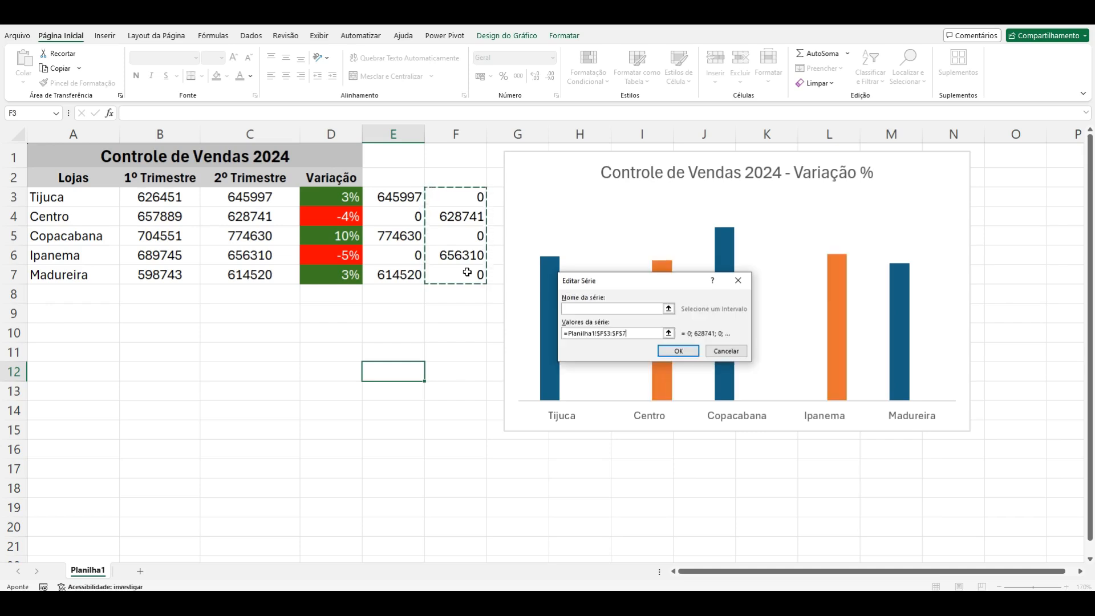
left_click(691, 351)
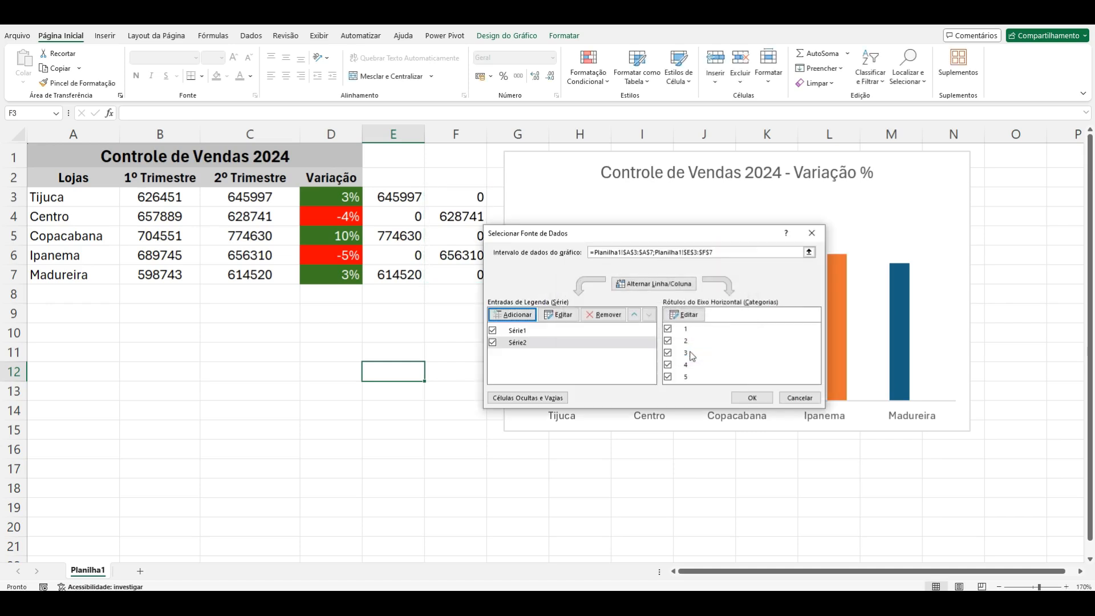
left_click(747, 400)
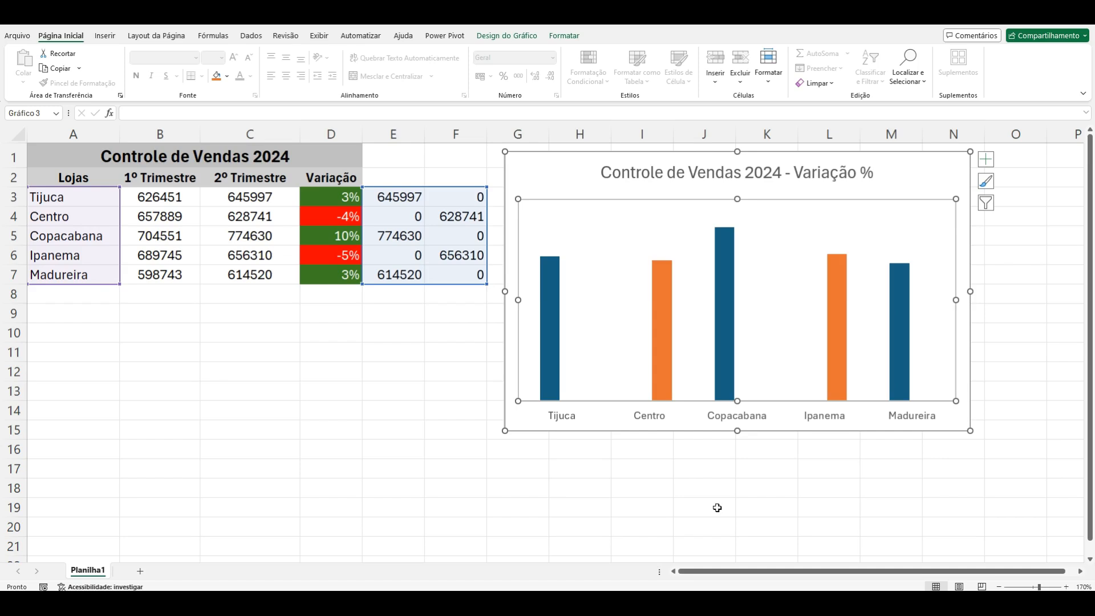
Step: Fill the columns of the positive-variation series (E3:E7) with the theme colour Verde, Ênfase 6, Mais Escuro 25%
left_click(552, 344)
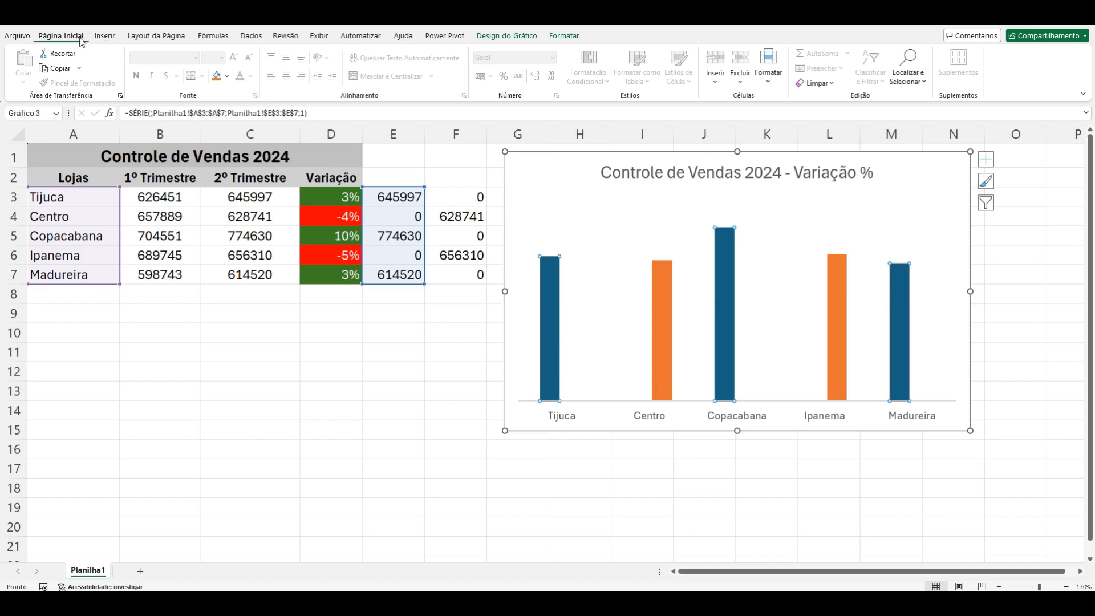
left_click(229, 78)
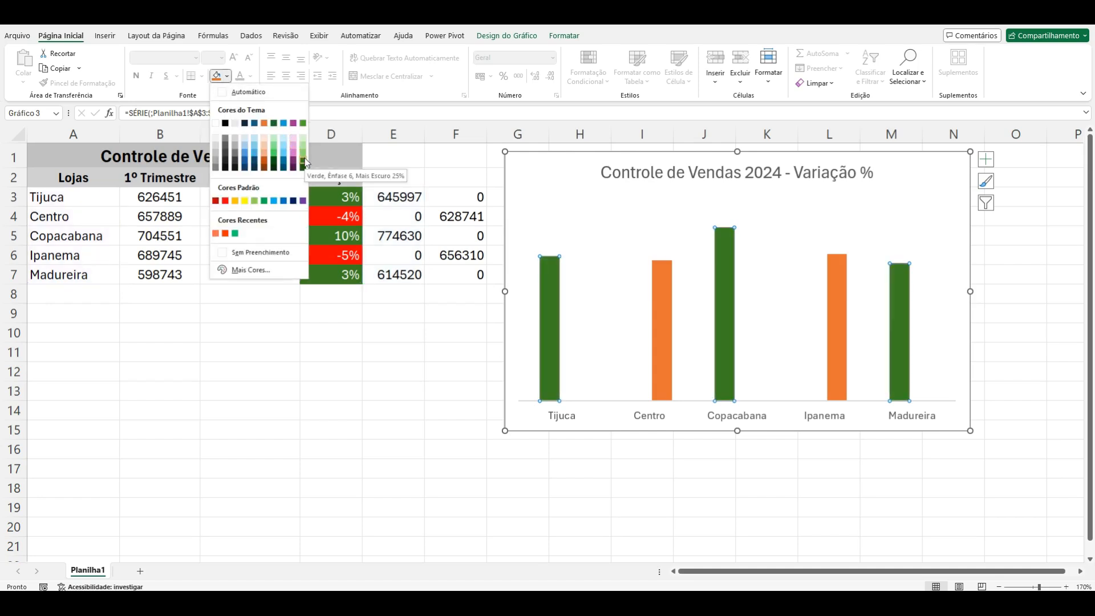
left_click(303, 162)
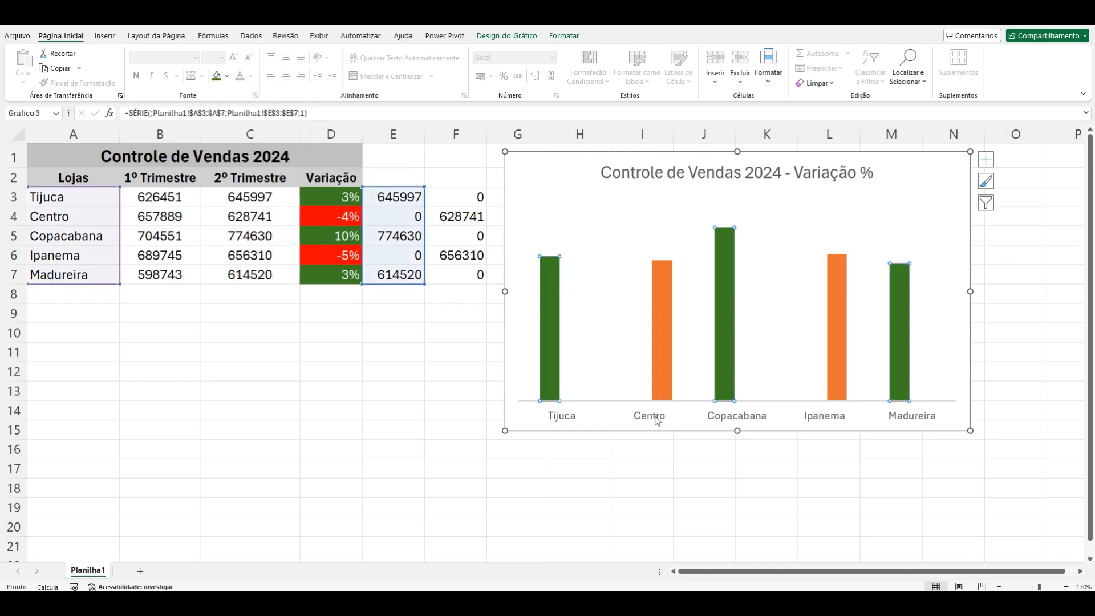
Step: Fill the columns of the negative-variation series (F3:F7) with the standard red colour
left_click(661, 362)
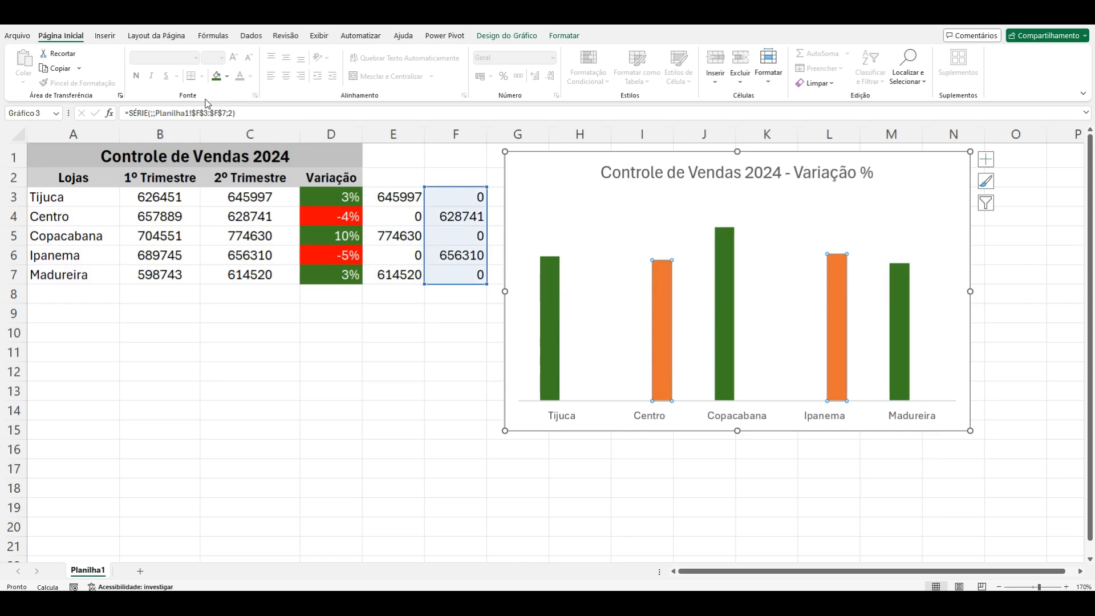
left_click(228, 77)
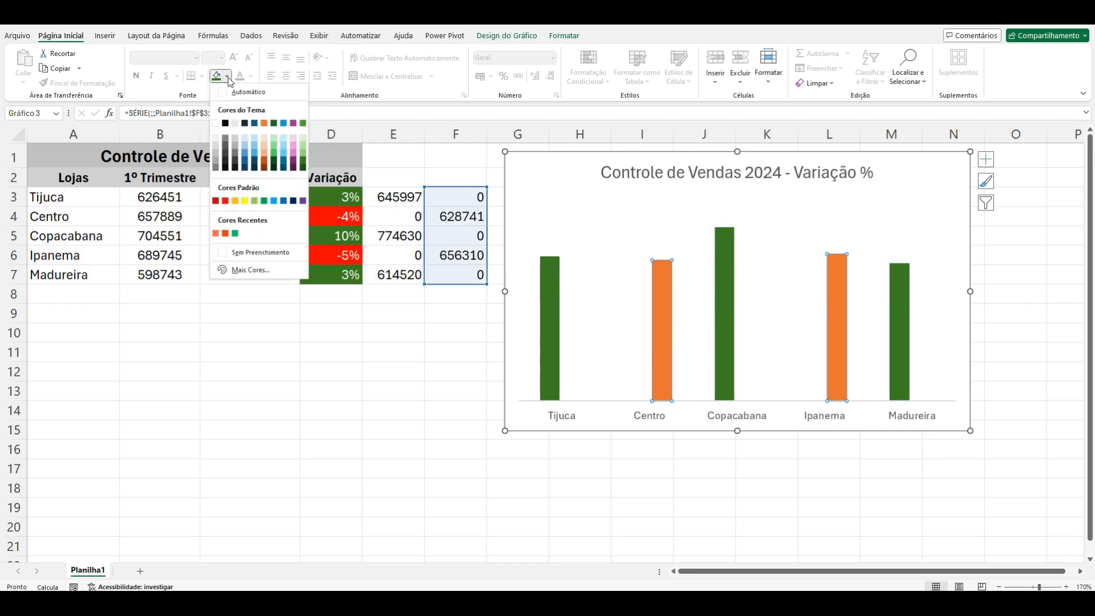
left_click(225, 201)
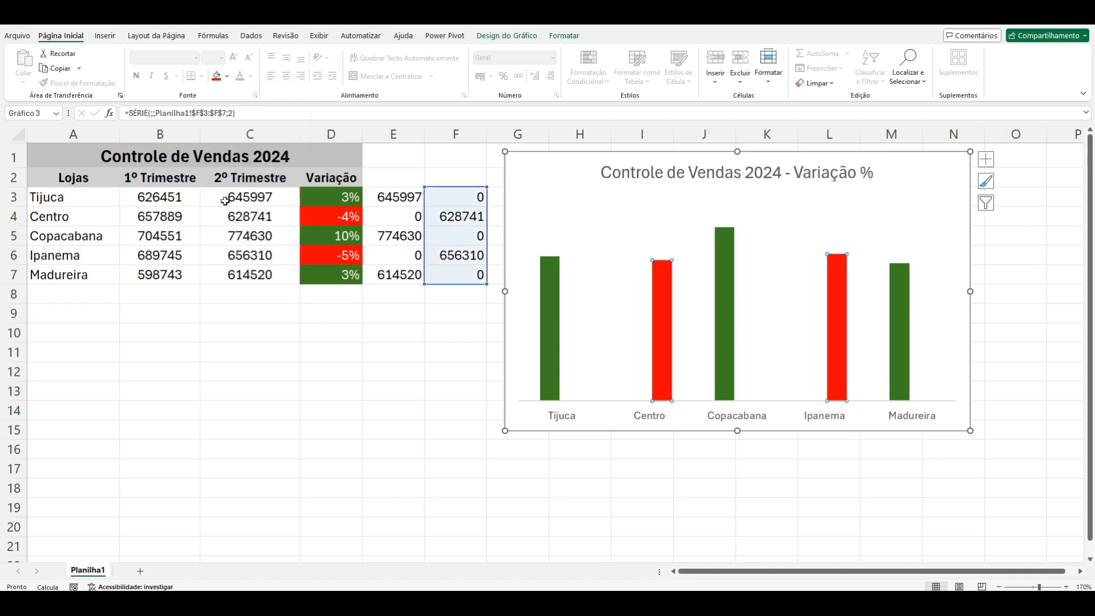
left_click(402, 406)
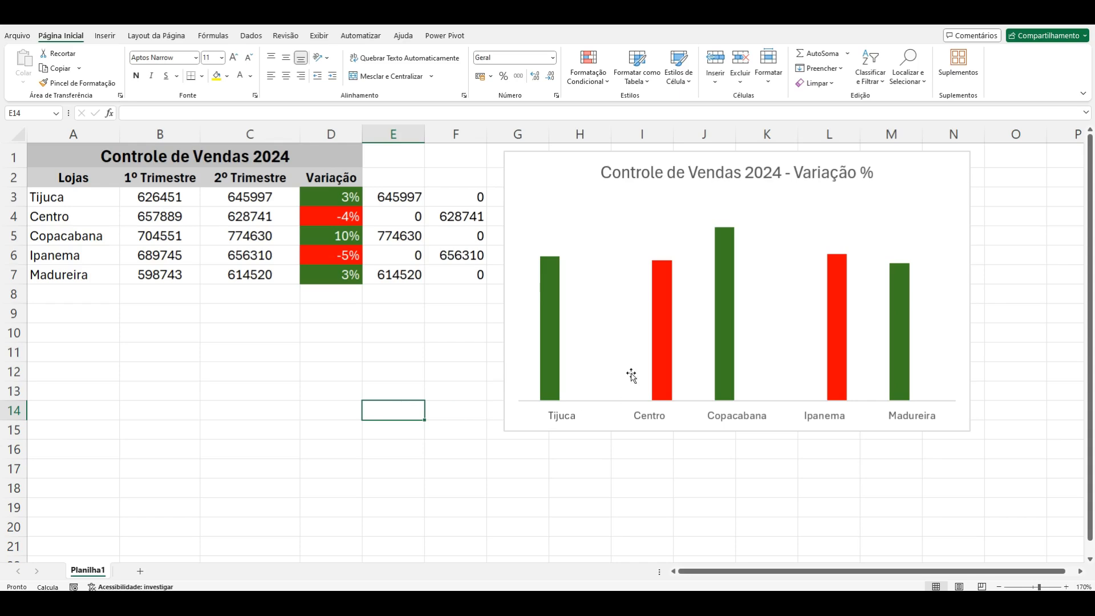
Step: Plot the red negative-variation series on the secondary axis (Eixo Secundário) and delete the secondary value axis from the chart
mouse_move(669, 341)
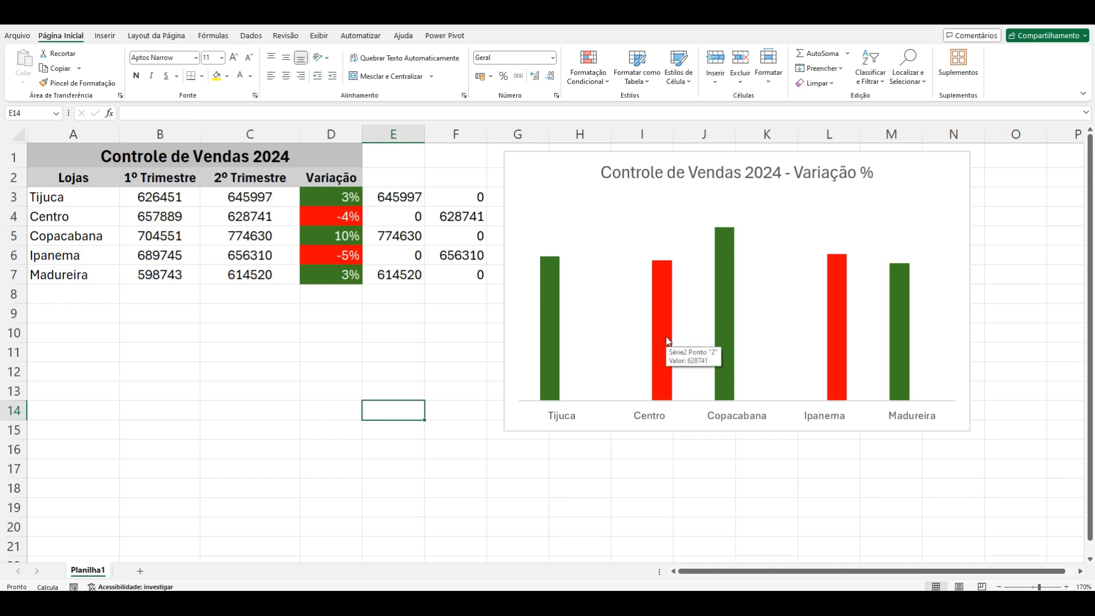
right_click(669, 341)
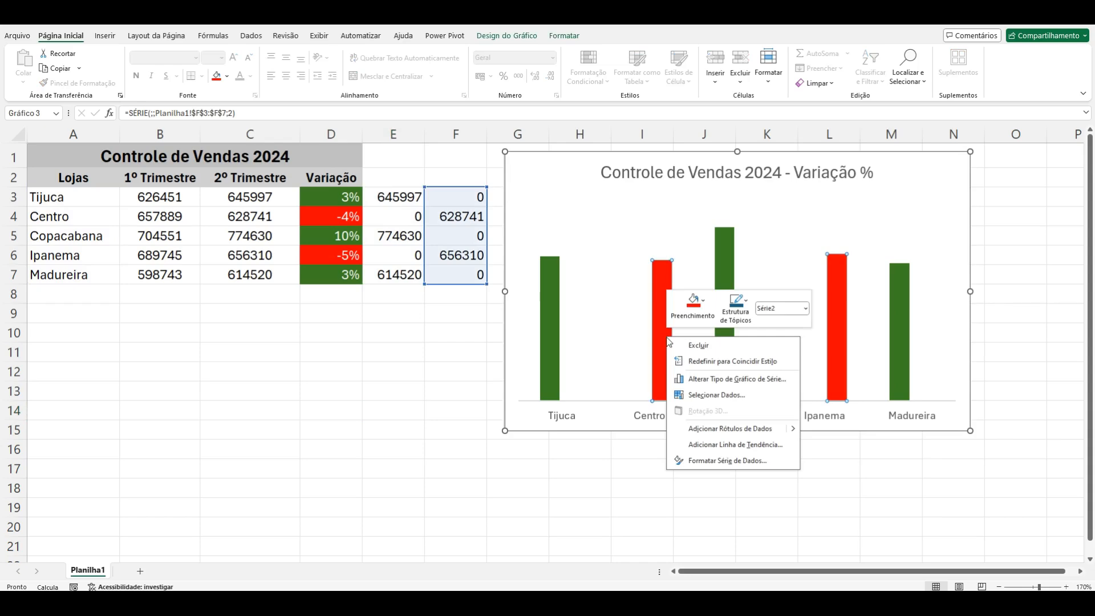
left_click(728, 461)
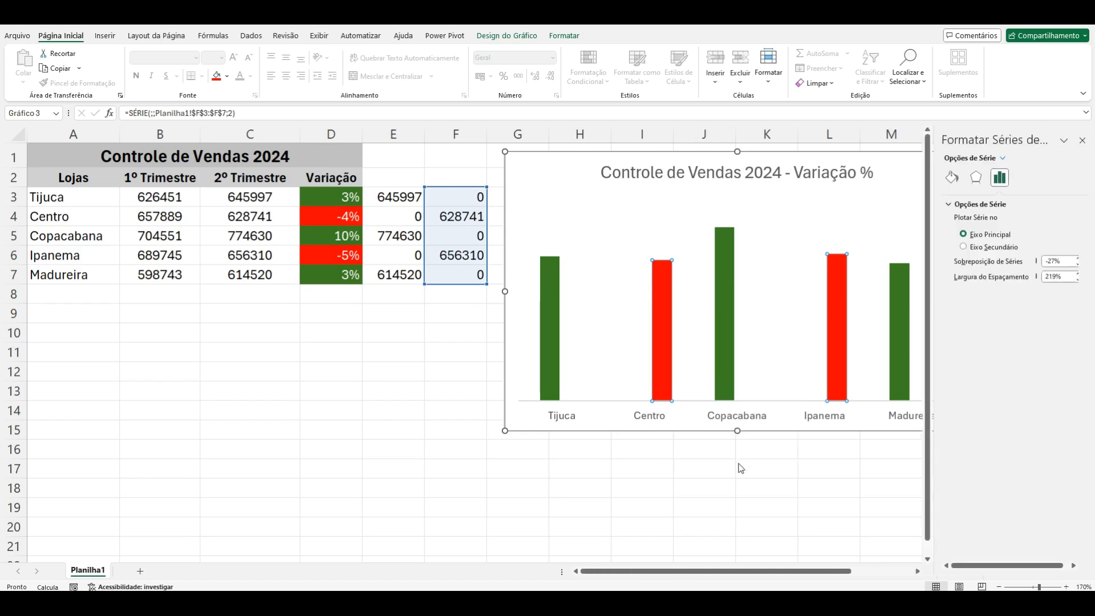
left_click(964, 247)
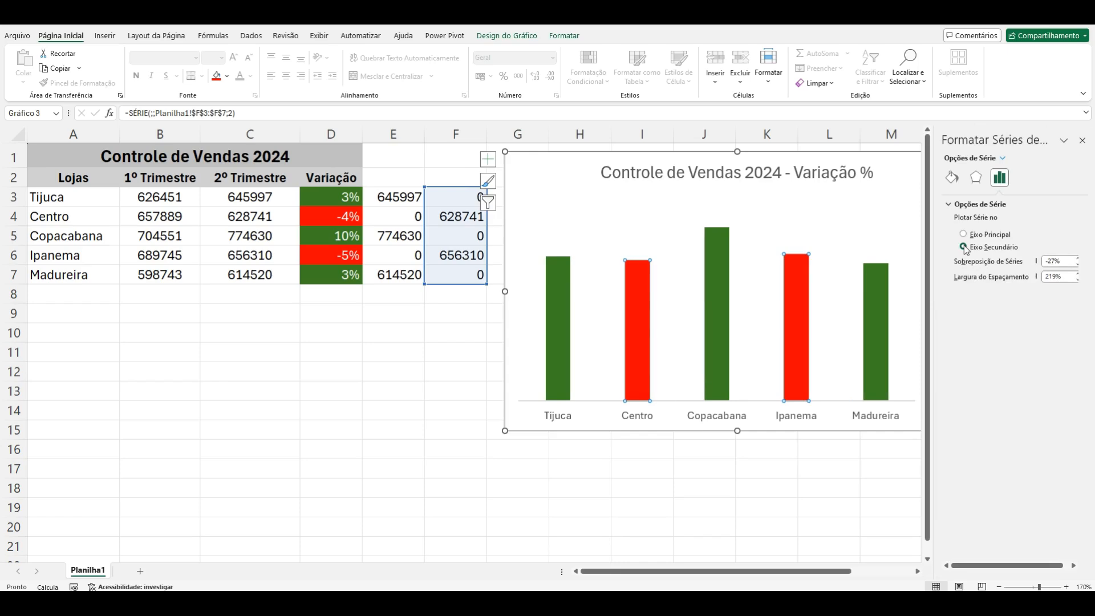
left_click(1083, 141)
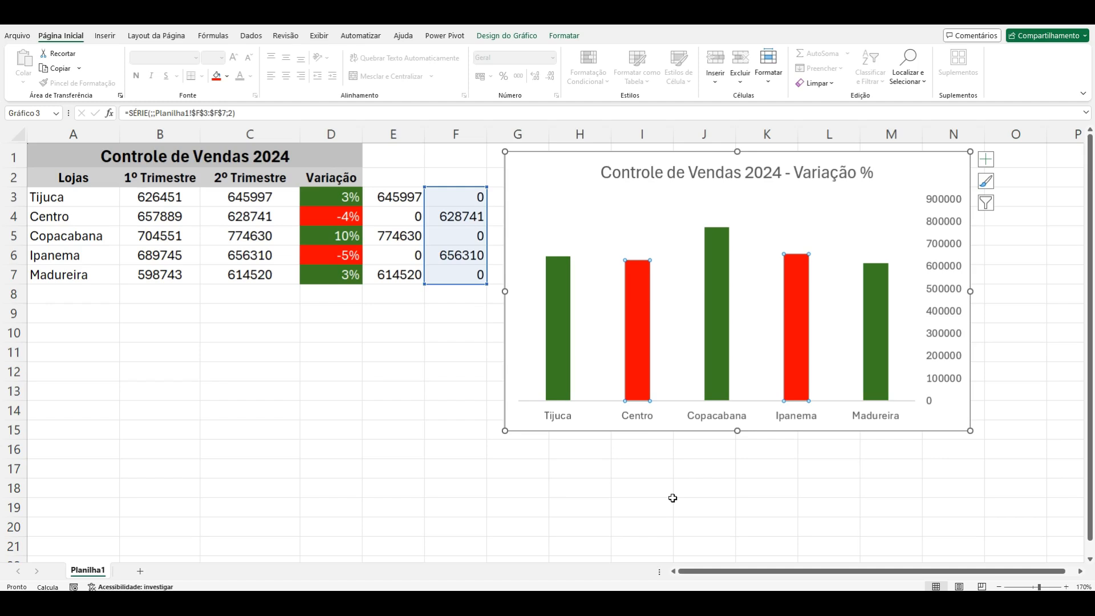
left_click(950, 292)
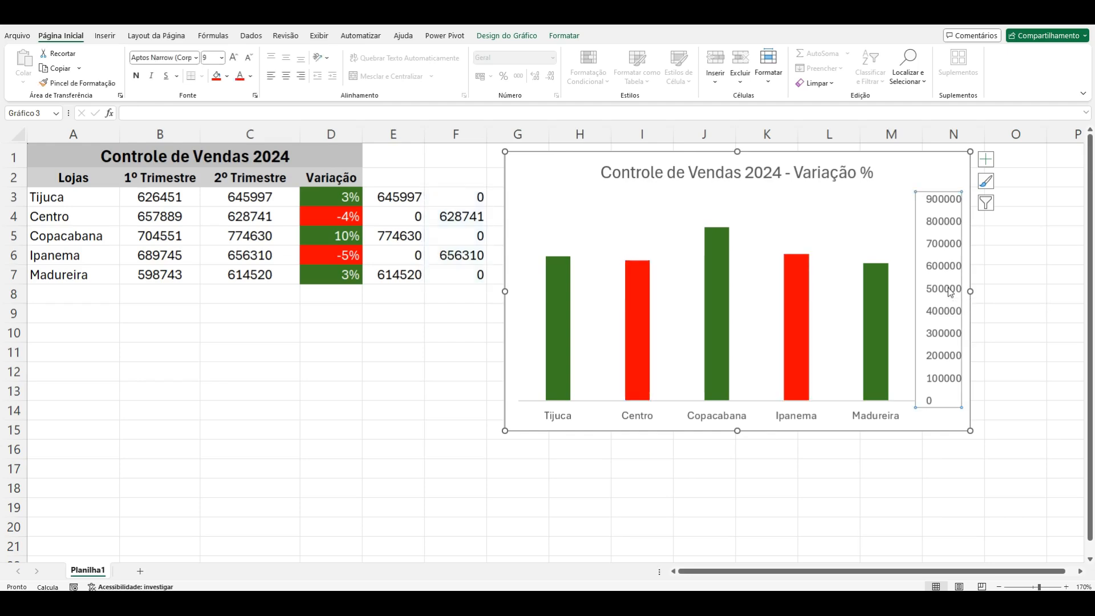
key("Delete")
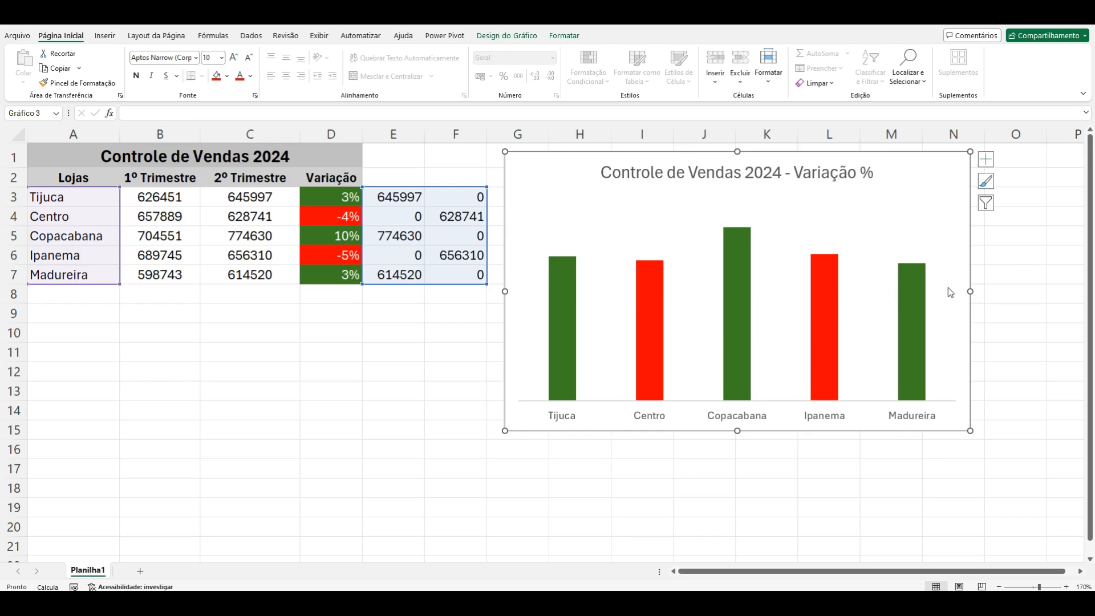
Step: Add data labels to the green positive-variation series, positioned at the centre (Centro) of the columns
left_click(567, 312)
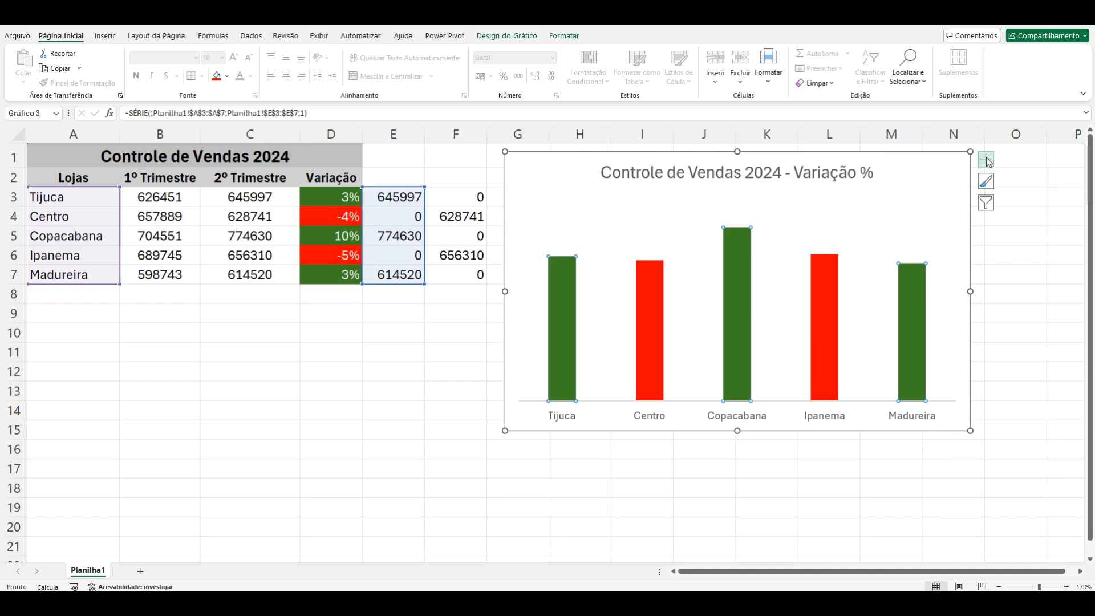
left_click(988, 162)
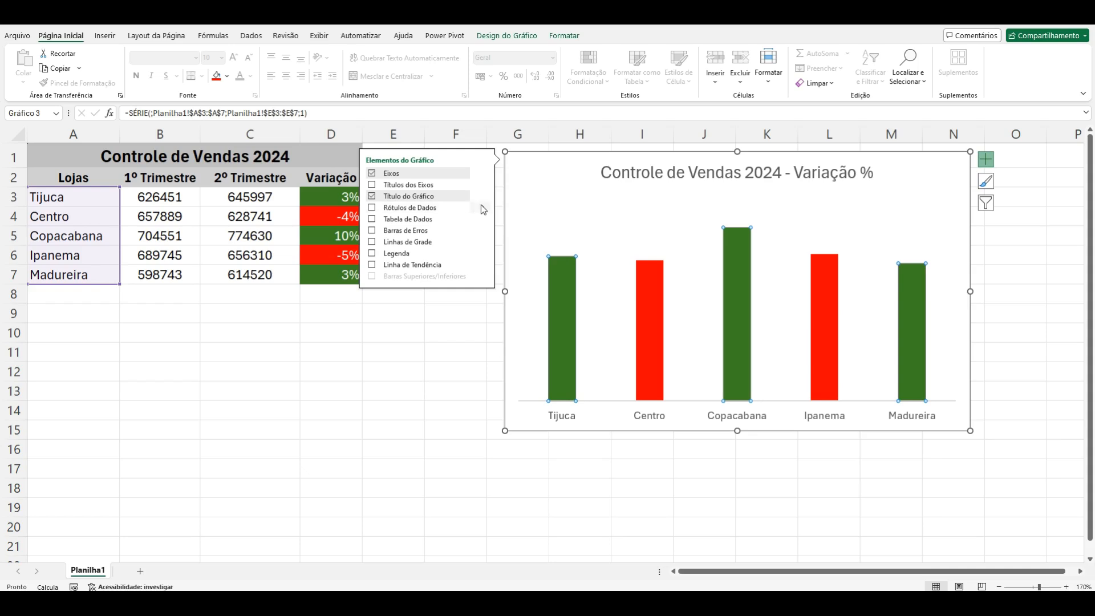
mouse_move(483, 210)
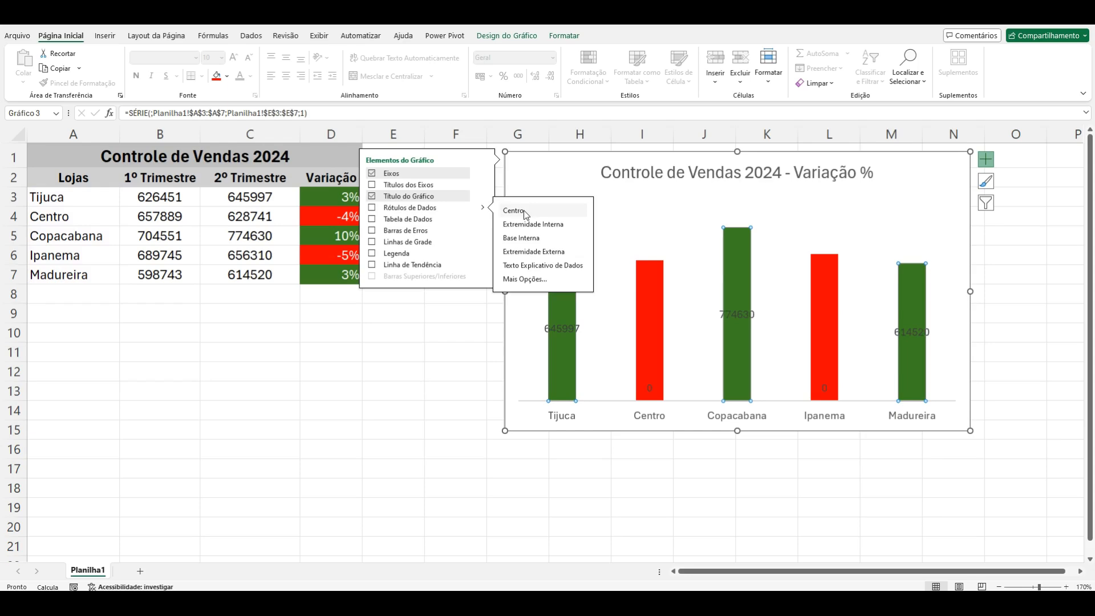
left_click(524, 210)
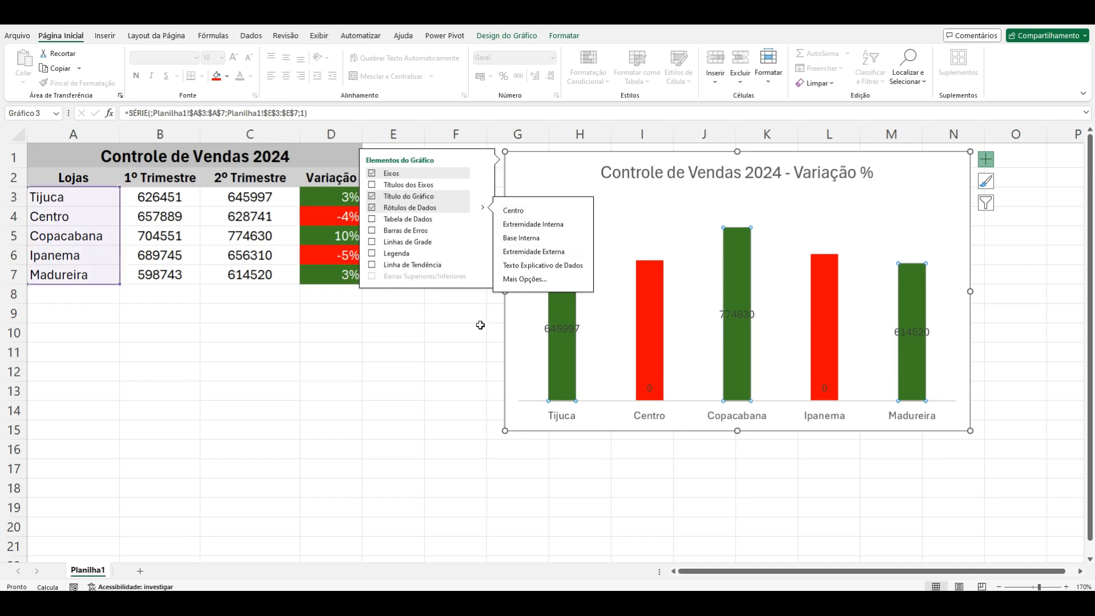
left_click(413, 394)
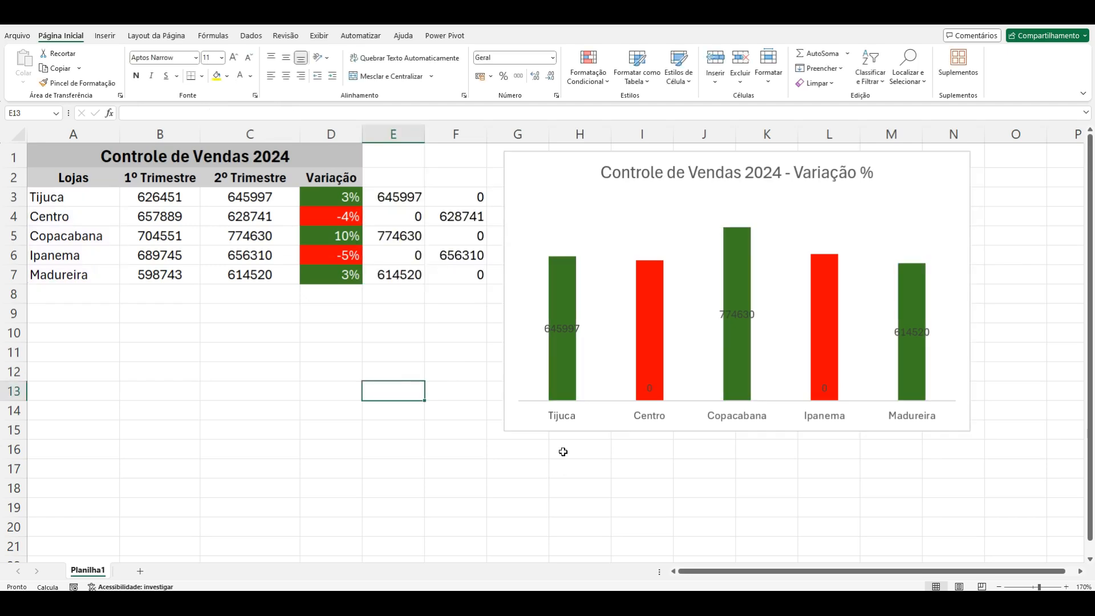
Step: Make the green series' data labels show the values from cells D3:D7 instead of the series value
right_click(572, 332)
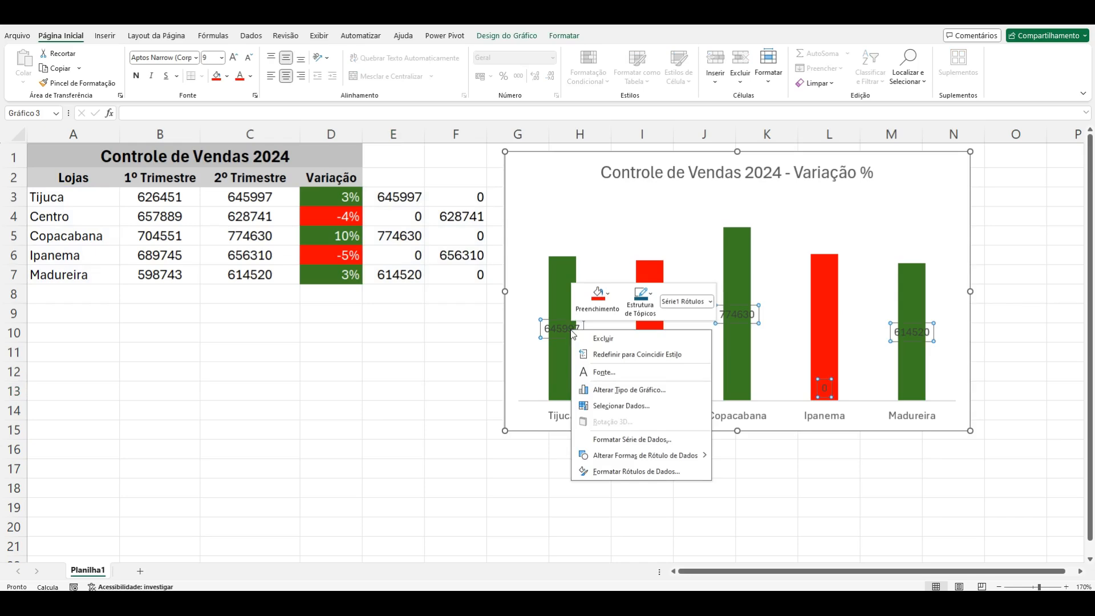
left_click(658, 472)
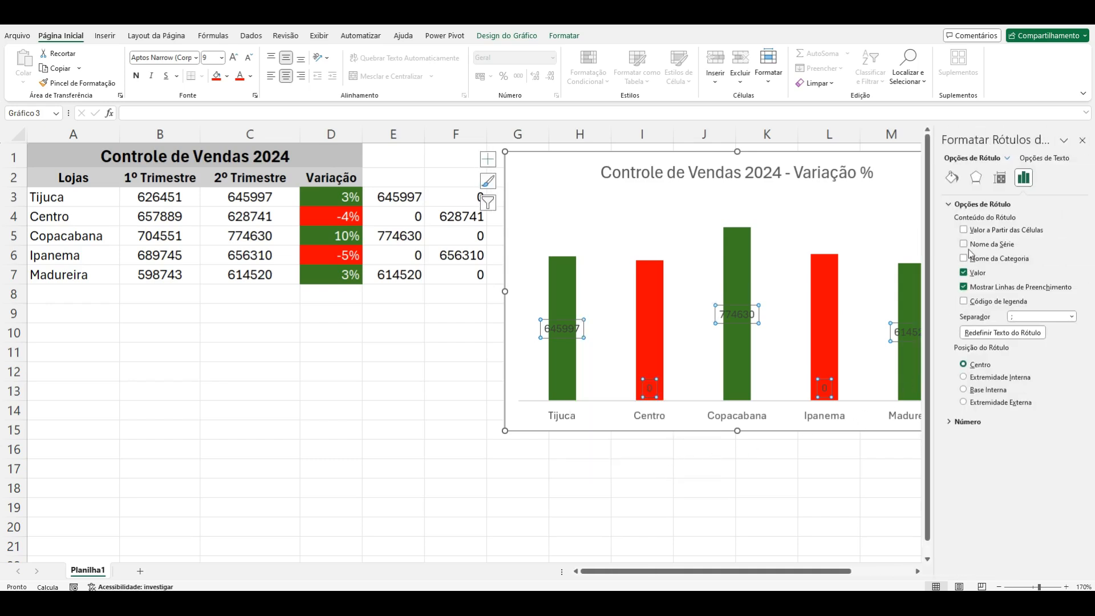
left_click(964, 231)
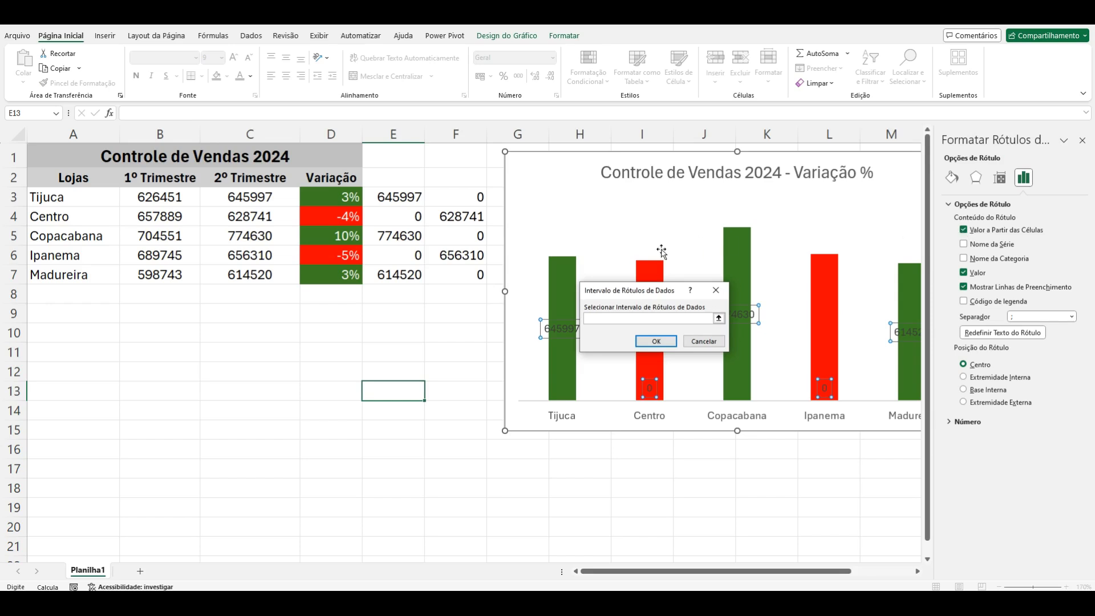
left_click(328, 194)
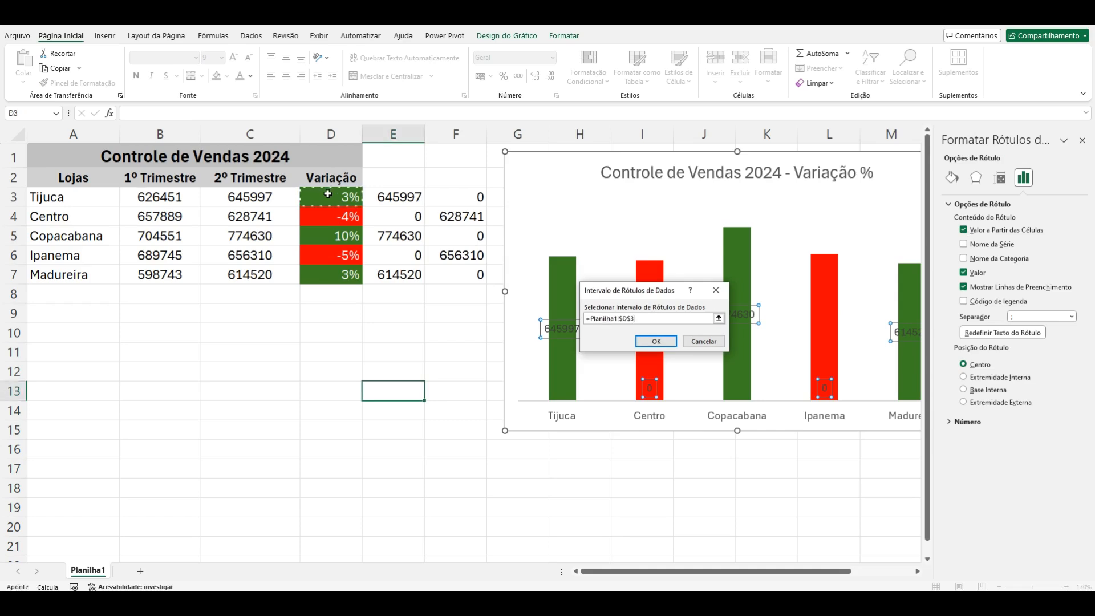
left_click_drag(328, 195, 339, 276)
left_click(662, 342)
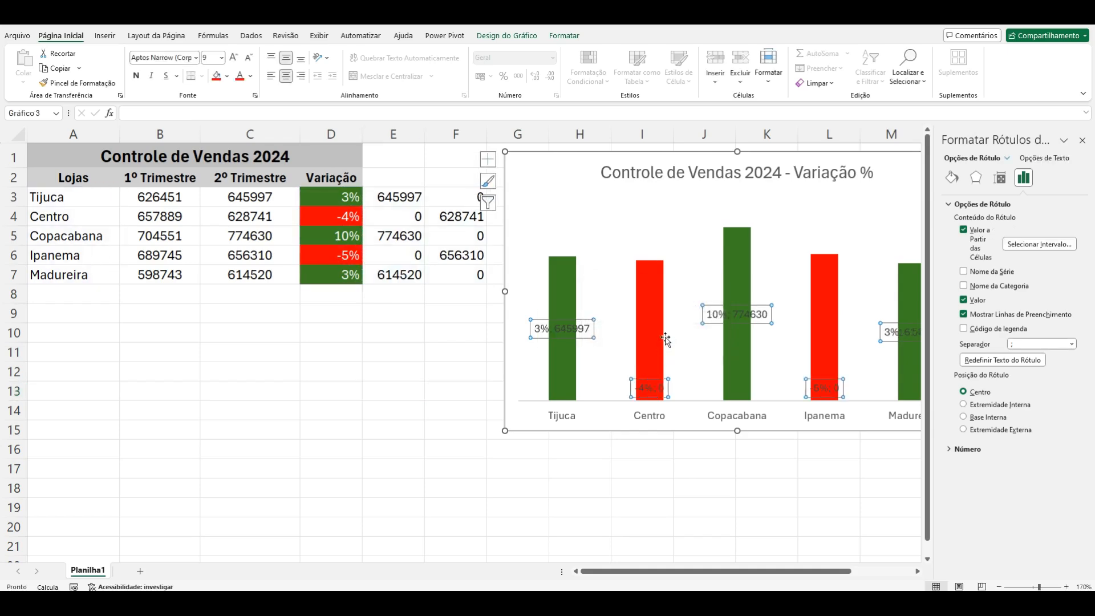
left_click(964, 300)
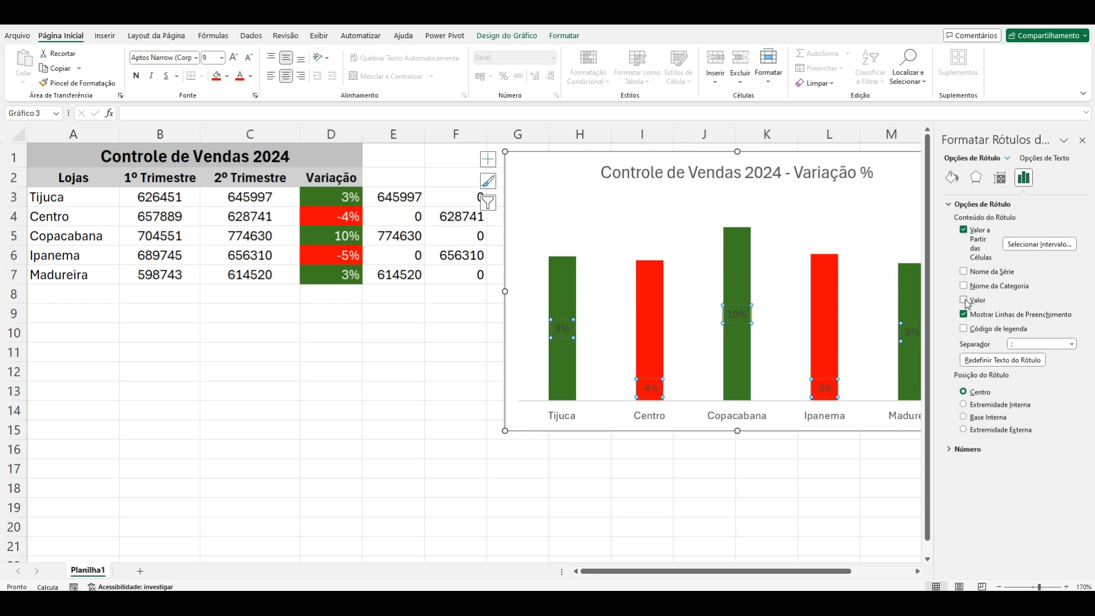
left_click(1082, 141)
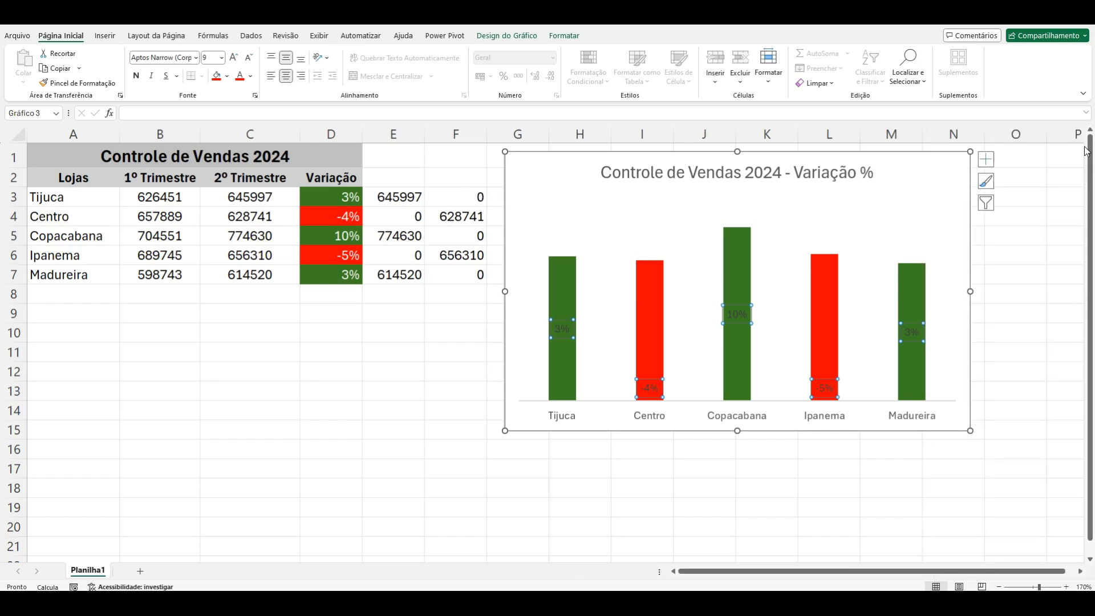
Step: Set the font colour of the chart's percentage data labels to Branco, Plano de Fundo 1
left_click(251, 78)
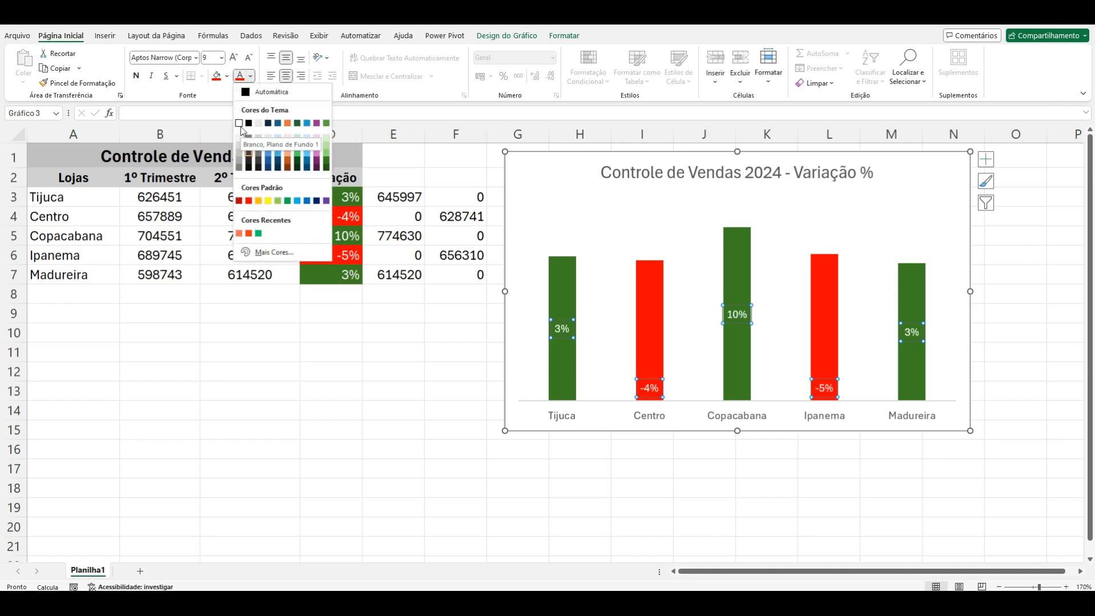
left_click(241, 124)
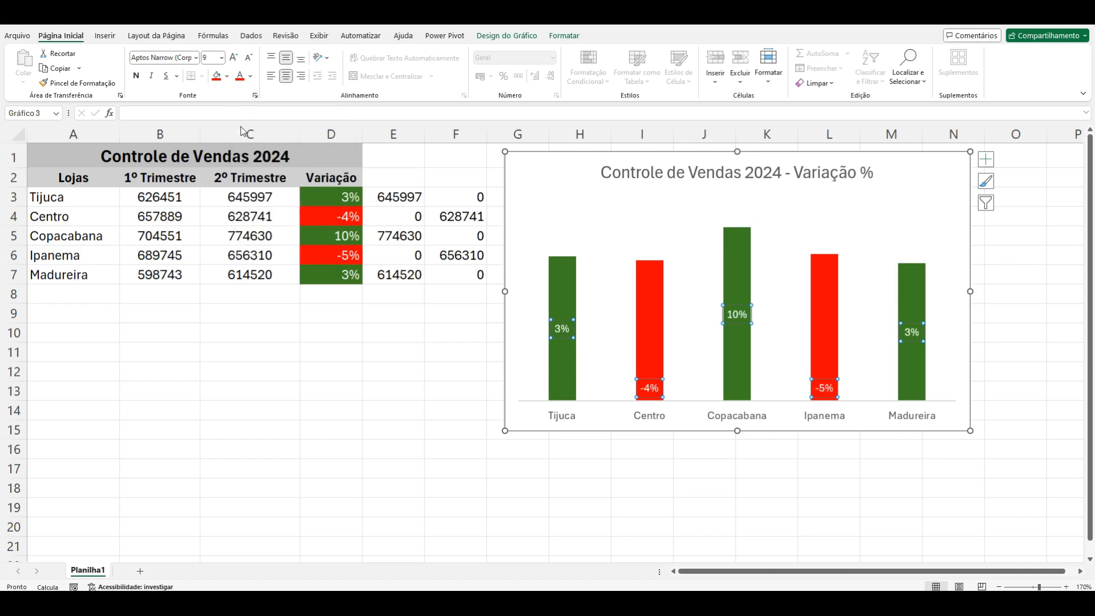
left_click(357, 414)
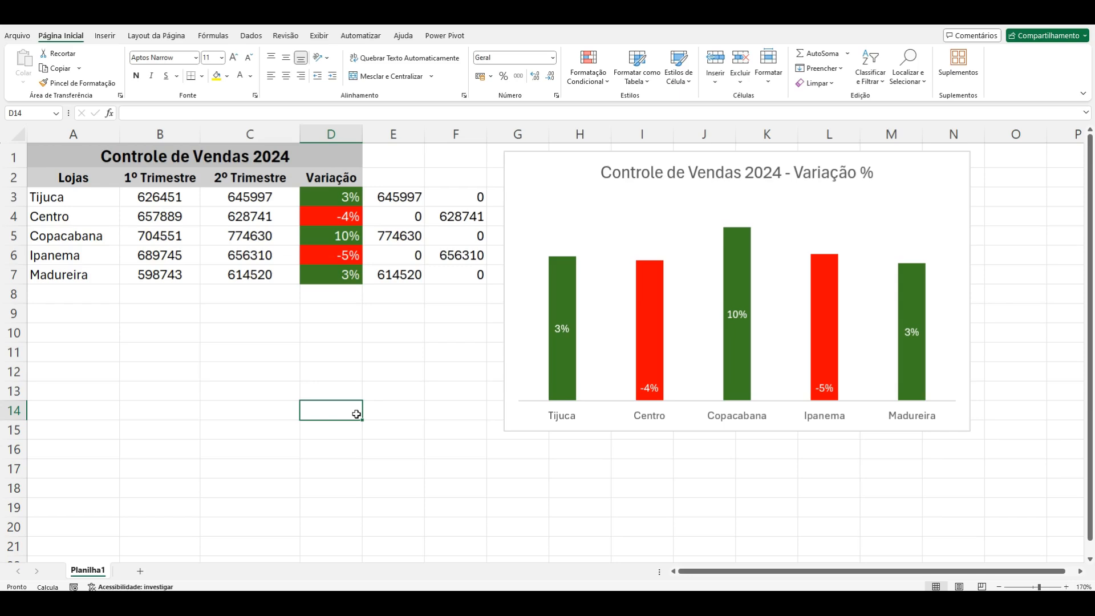
Step: Hide the helper values in E3:F7 by setting their font colour to white
left_click(403, 194)
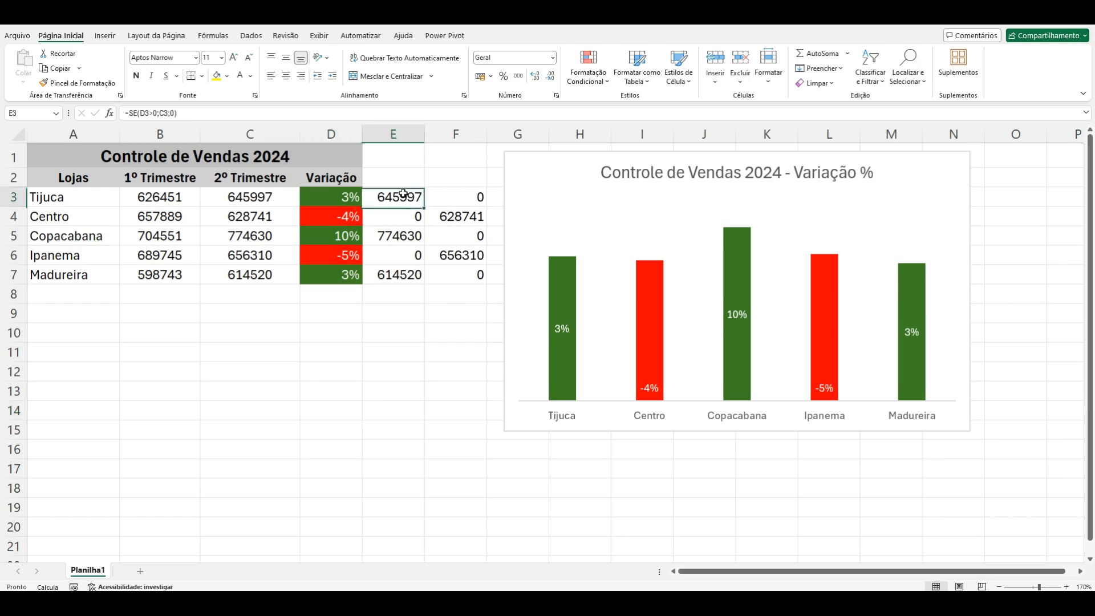
left_click_drag(403, 194, 471, 282)
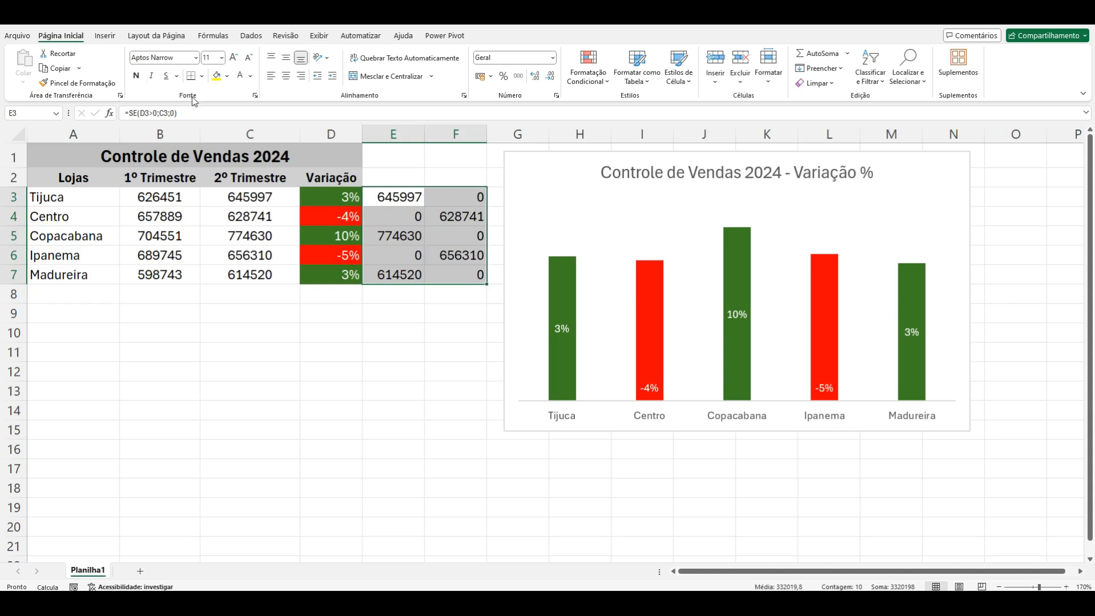
left_click(252, 76)
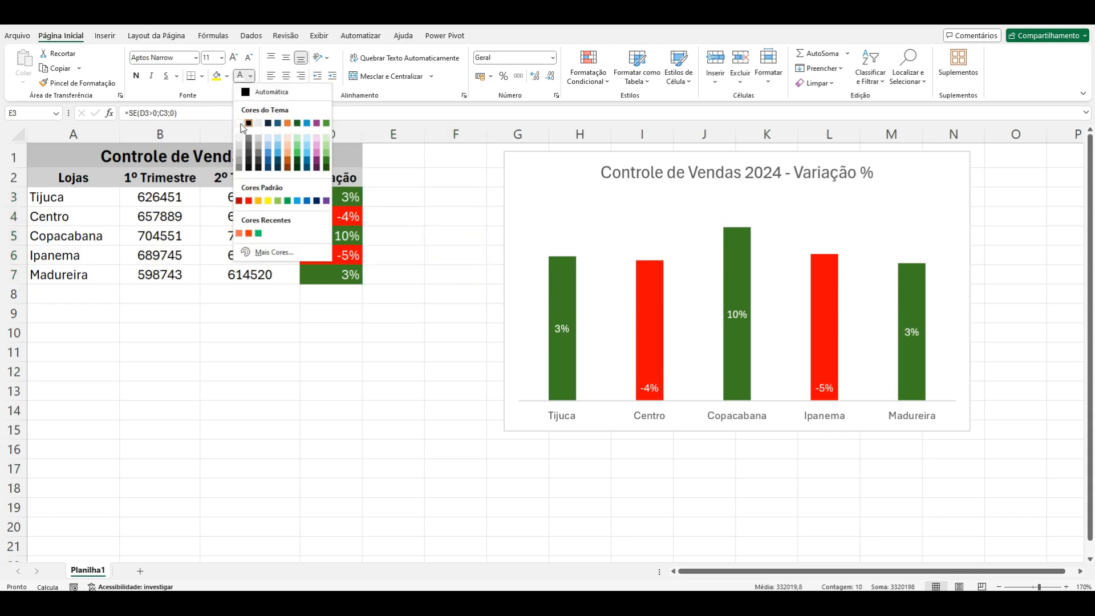
left_click(325, 393)
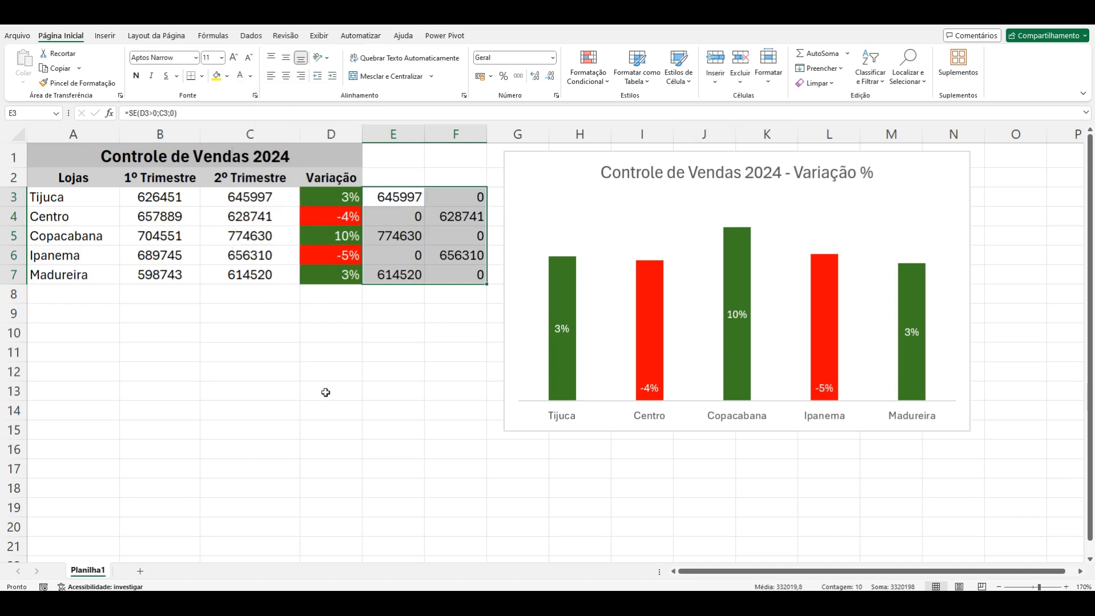
left_click(242, 76)
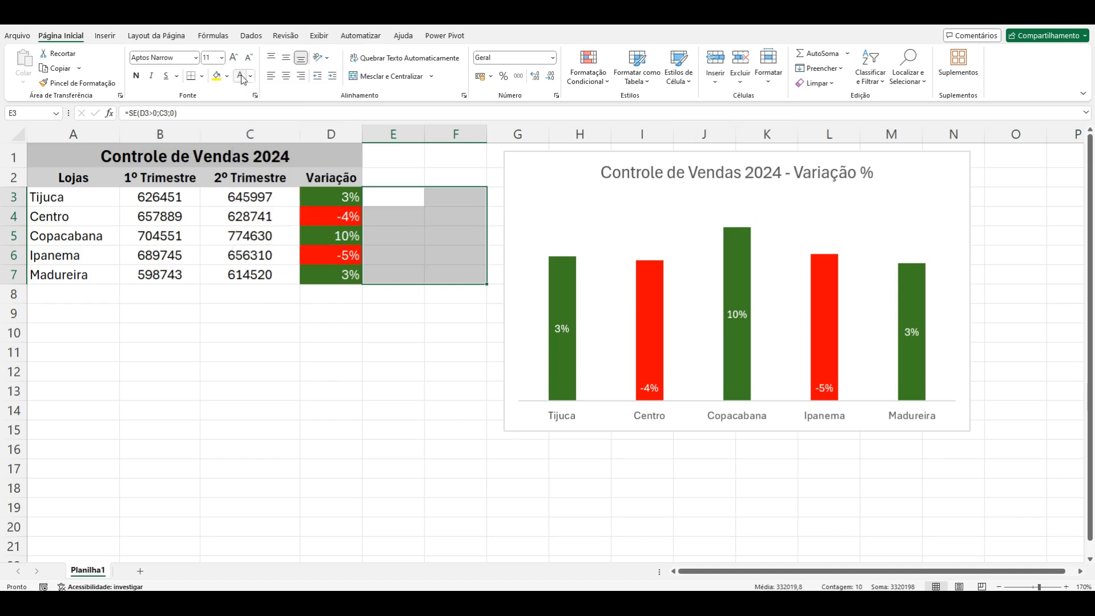
left_click(327, 336)
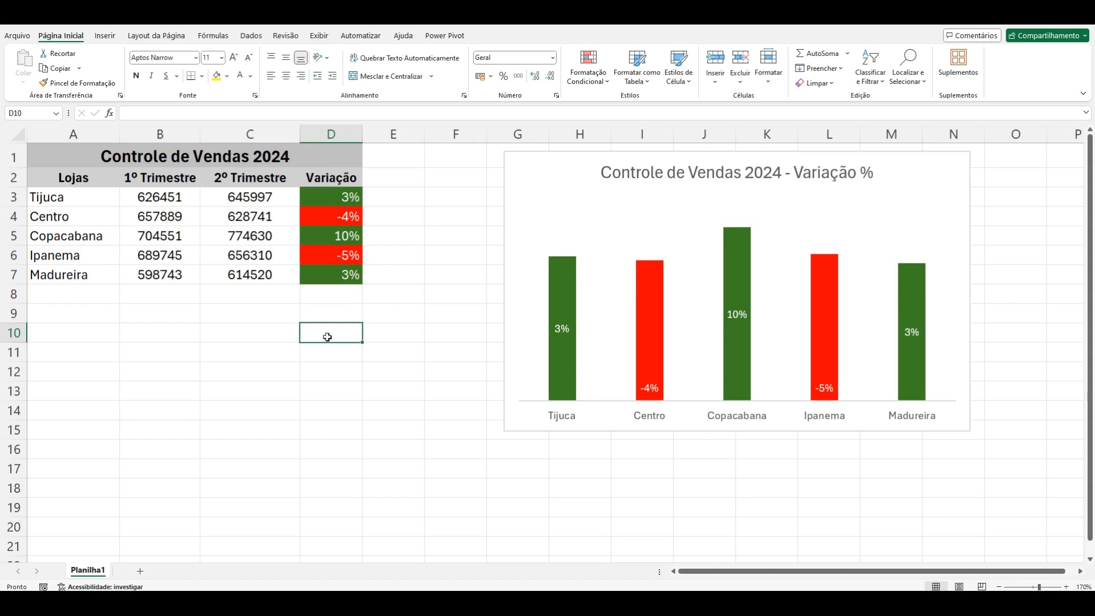
Step: Centre the variation percentages in D3:D7 horizontally
left_click(344, 197)
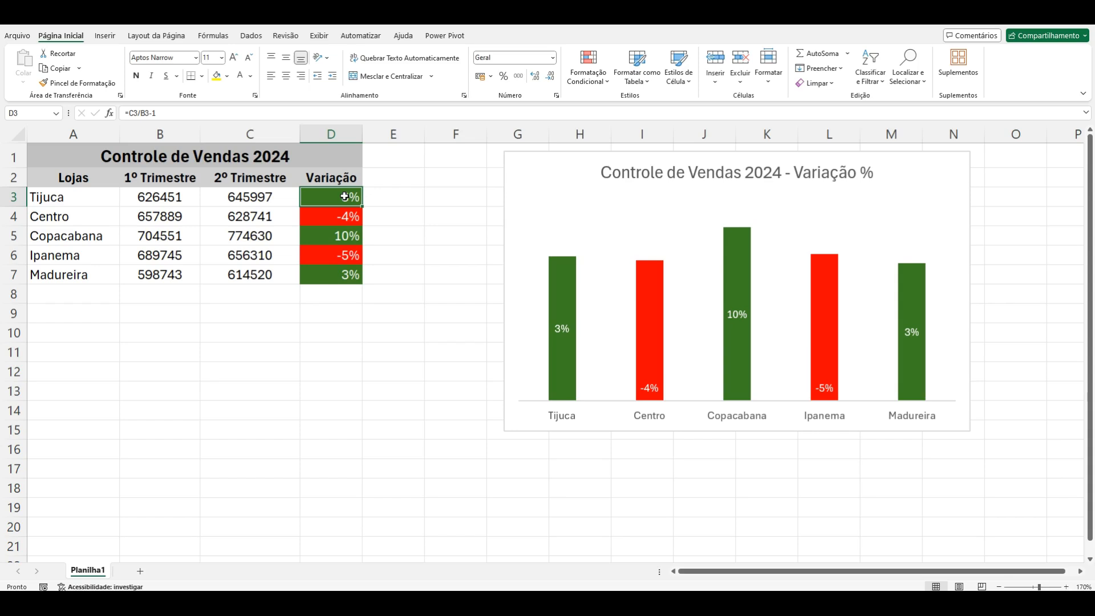
left_click_drag(345, 197, 349, 276)
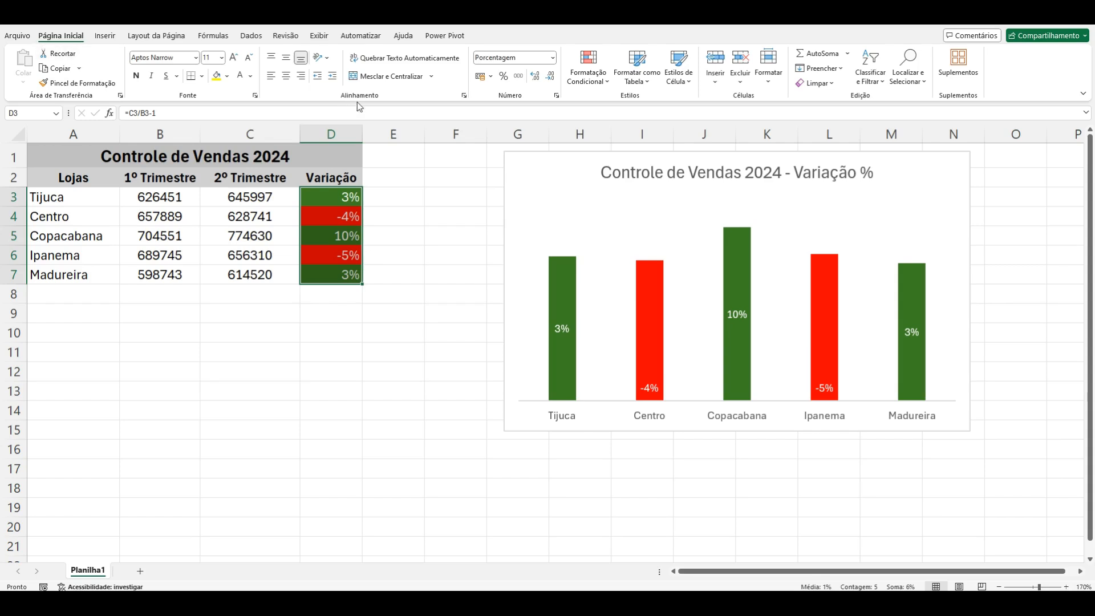
left_click(287, 79)
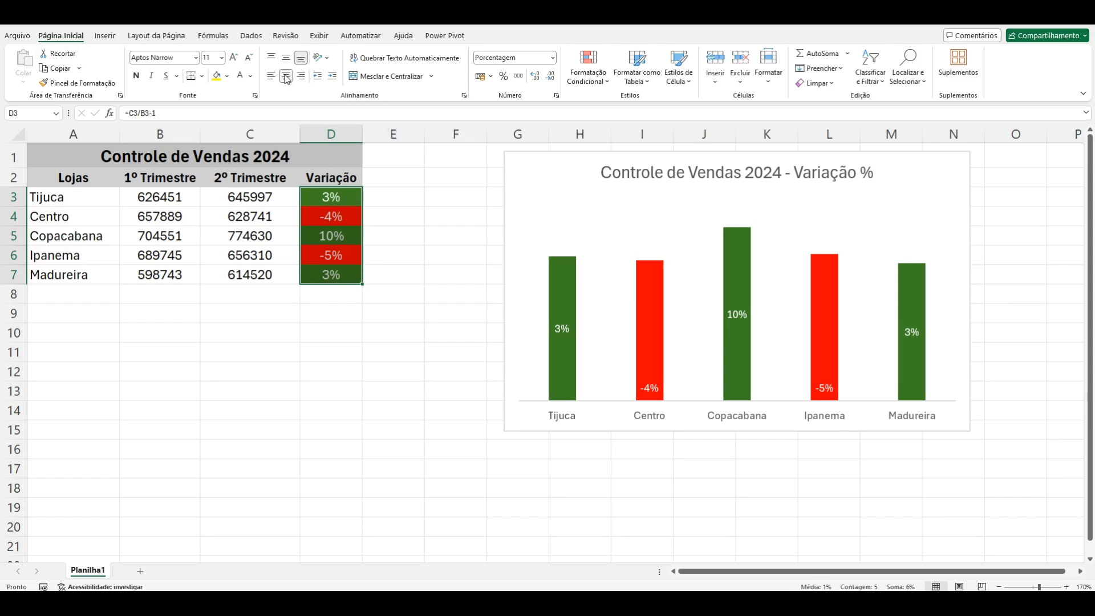
left_click(336, 331)
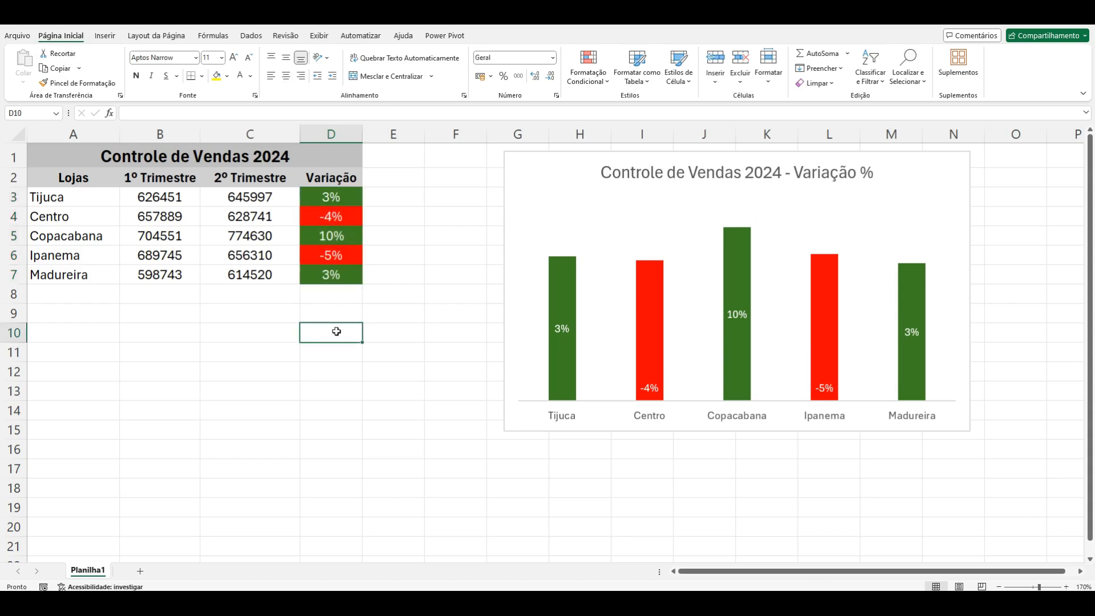